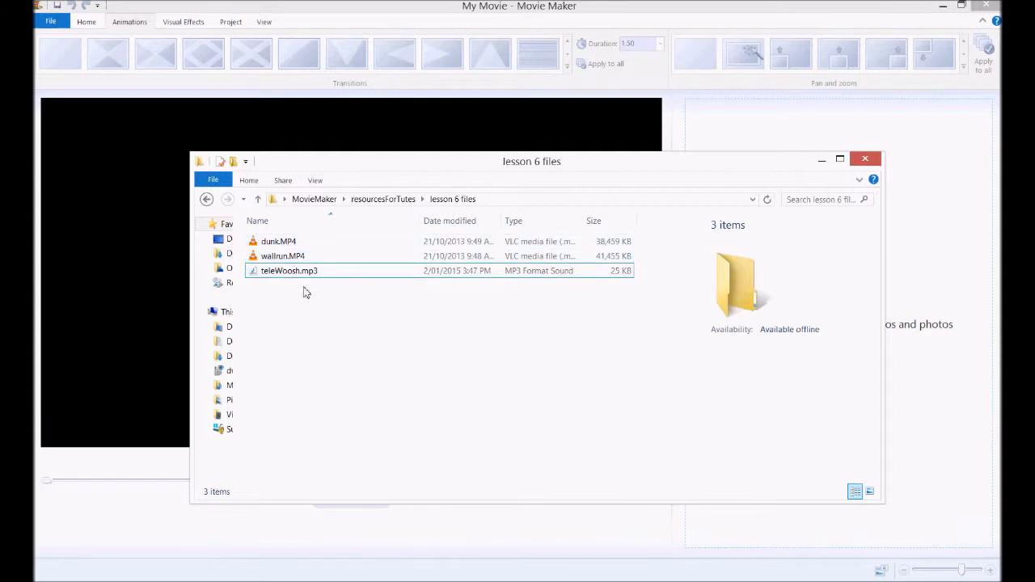
- Import dunk.MP4 and wallrun.MP4 from the lesson 6 files folder into the movie project
click(273, 244)
ctrl+click(275, 259)
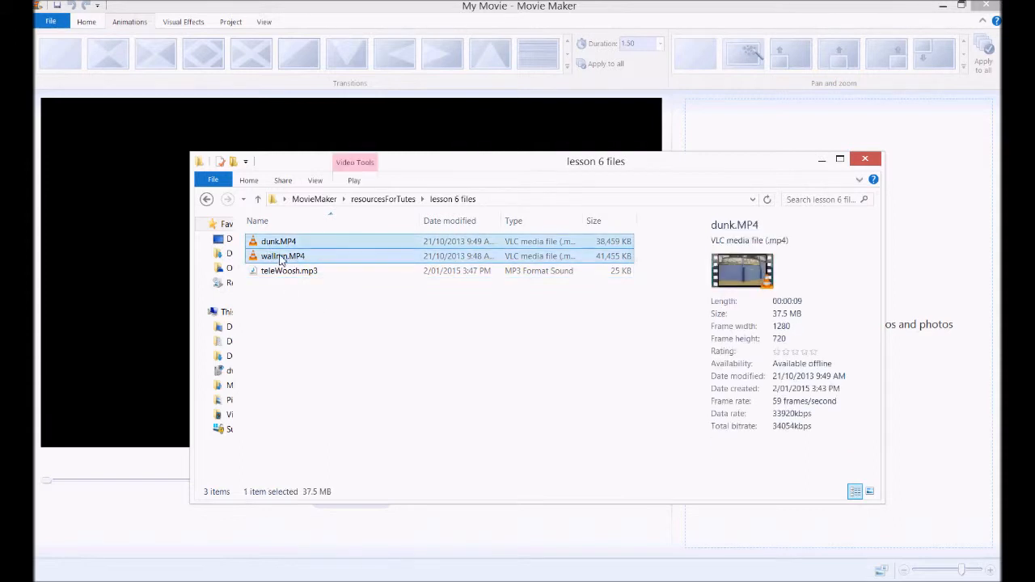
drag(267, 247, 786, 133)
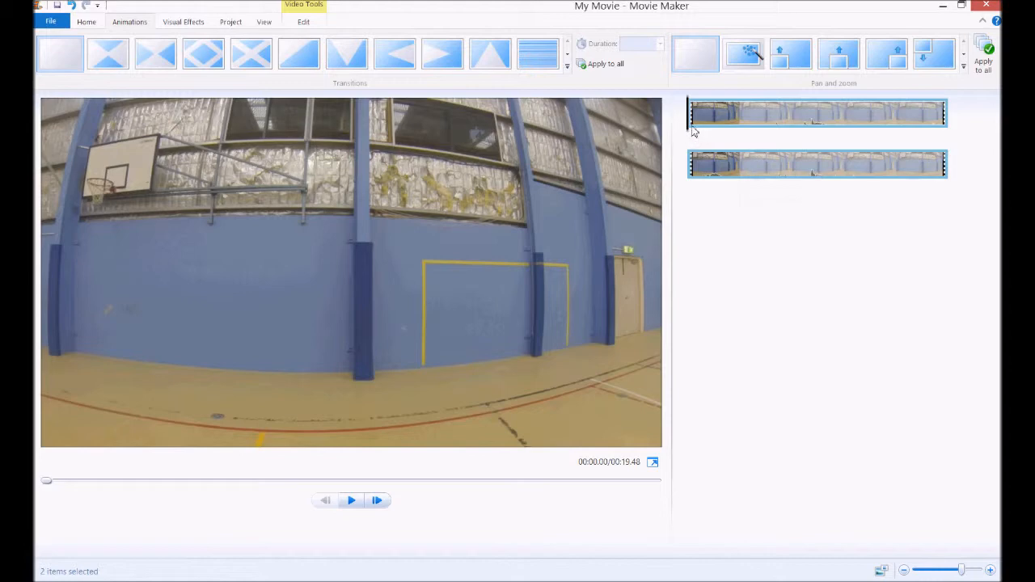
- Place the wallrun.MP4 clip before the dunk clip and shrink the timeline so each clip shows as a single thumbnail
click(744, 122)
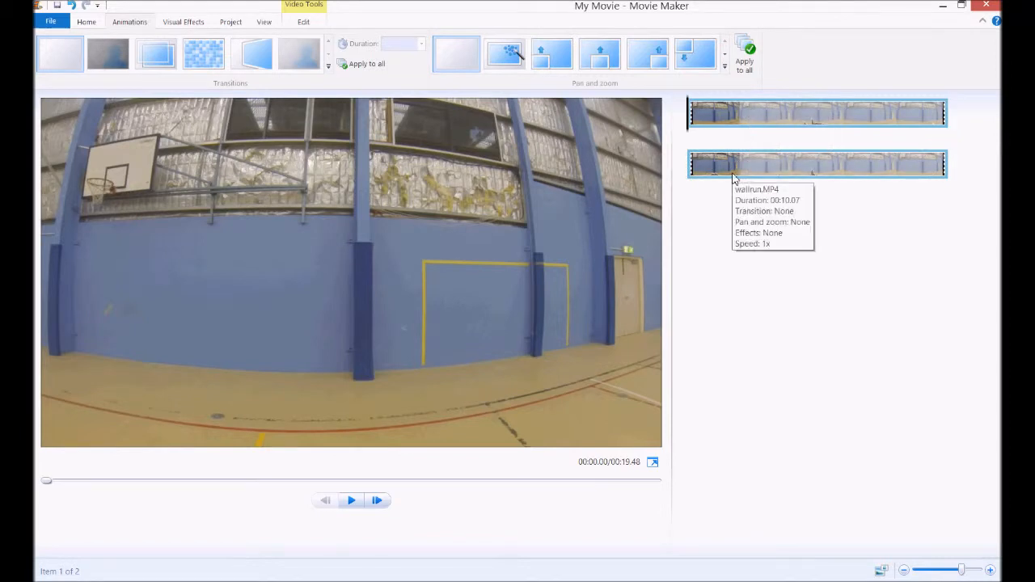
drag(758, 171, 708, 132)
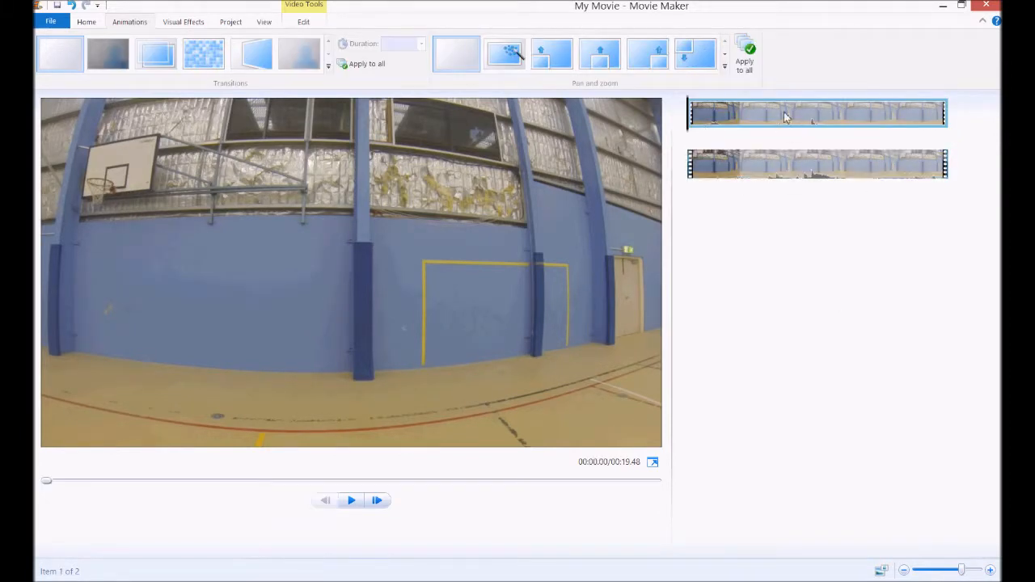
drag(942, 575, 917, 570)
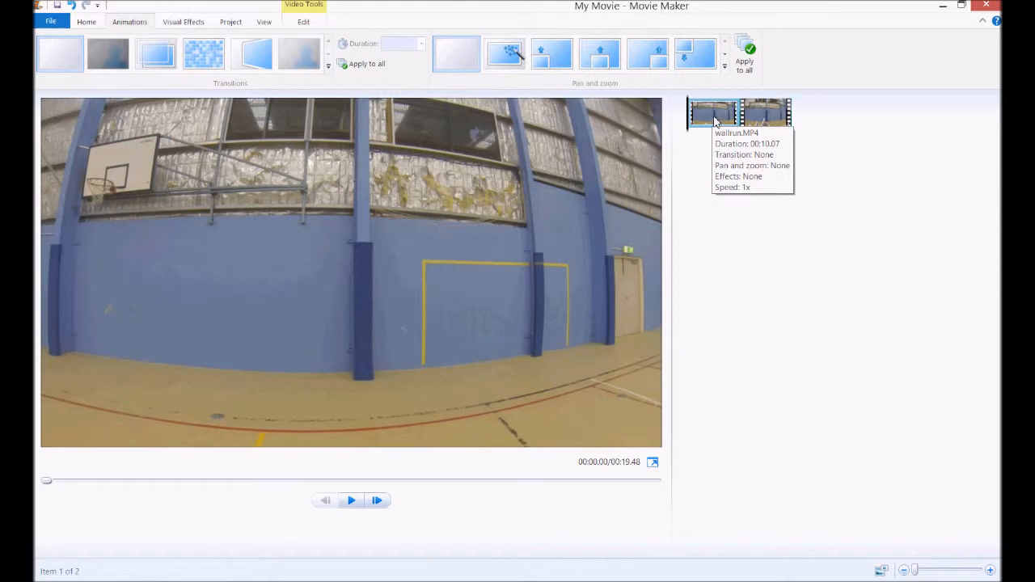
- Split the wallrun clip at about 00:02.50, while the gym is still empty before the player enters
click(351, 501)
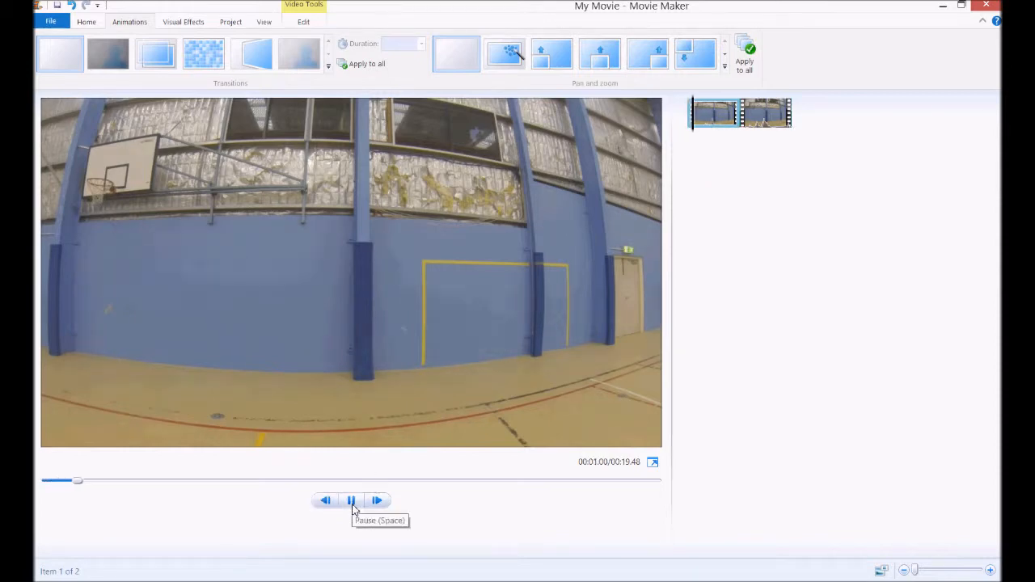
click(353, 505)
drag(705, 136, 688, 141)
click(351, 502)
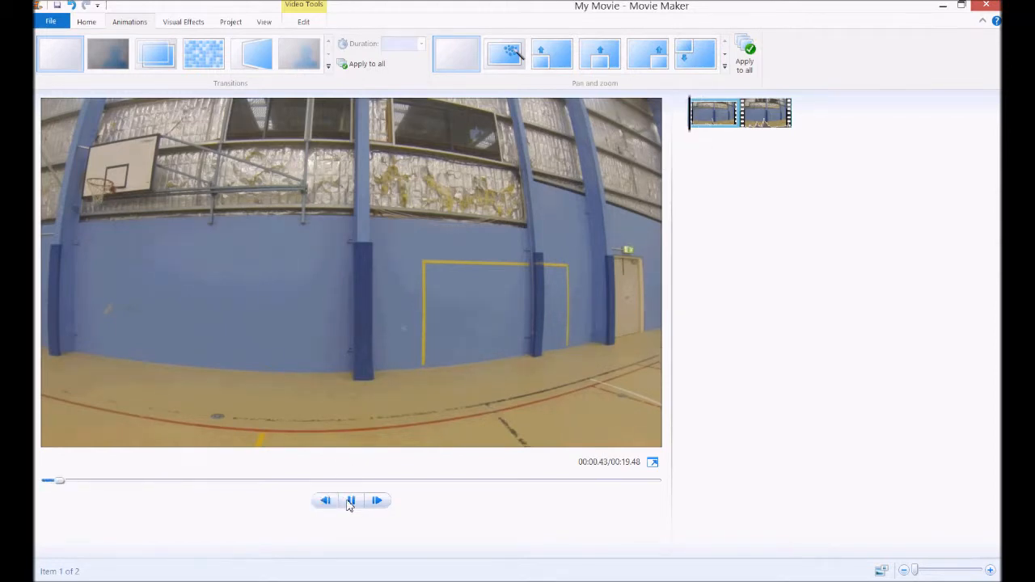
click(349, 501)
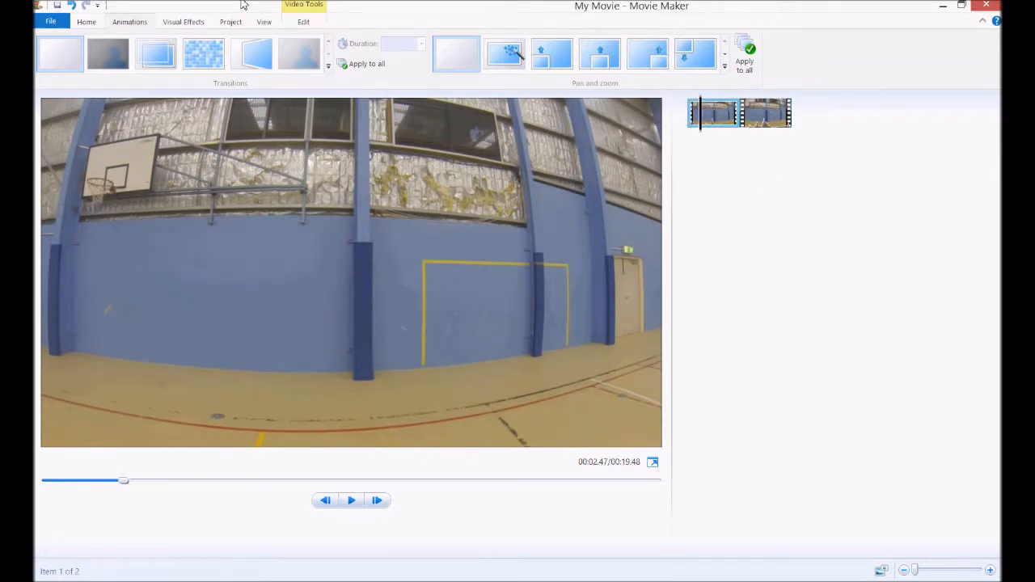
click(303, 24)
click(308, 57)
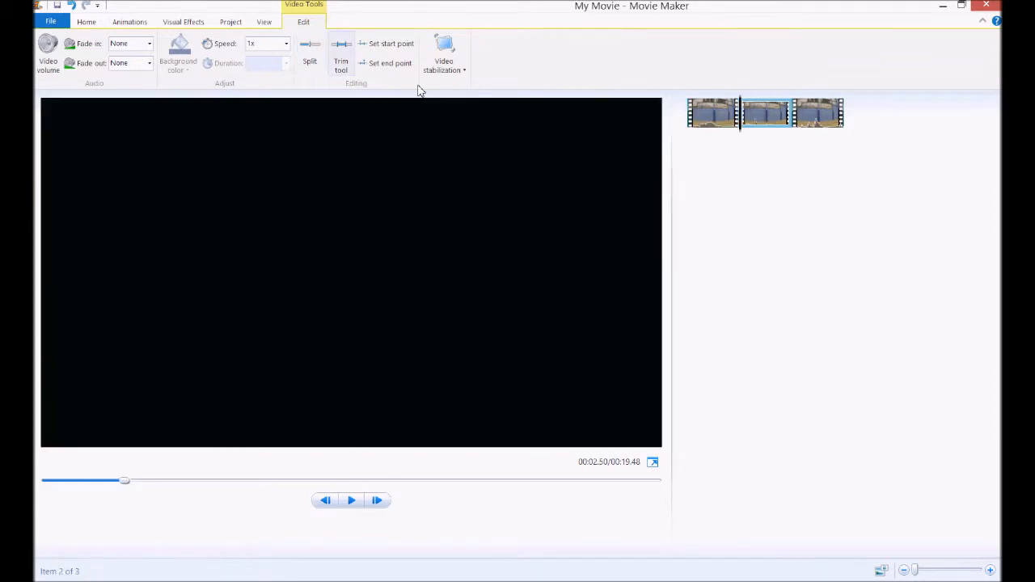
- Turn the video volume of the short empty-gym clip at the start all the way down to mute
click(709, 123)
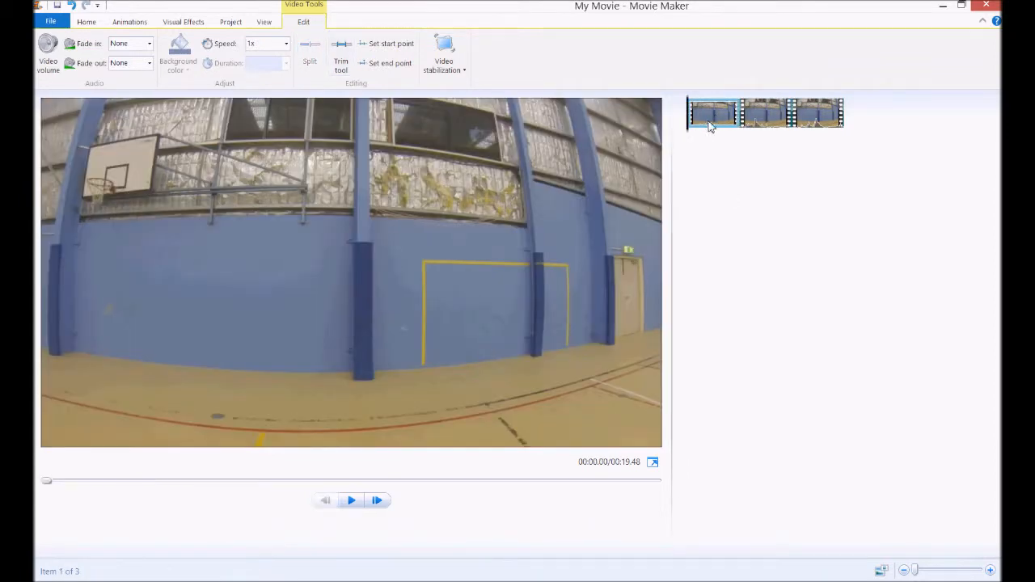
click(49, 65)
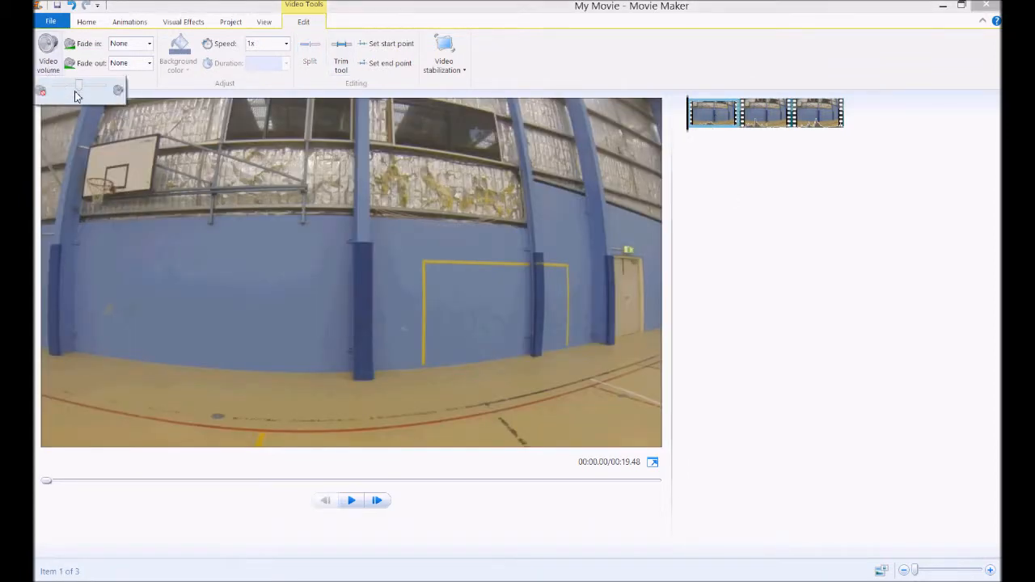
drag(79, 86, 37, 97)
click(754, 179)
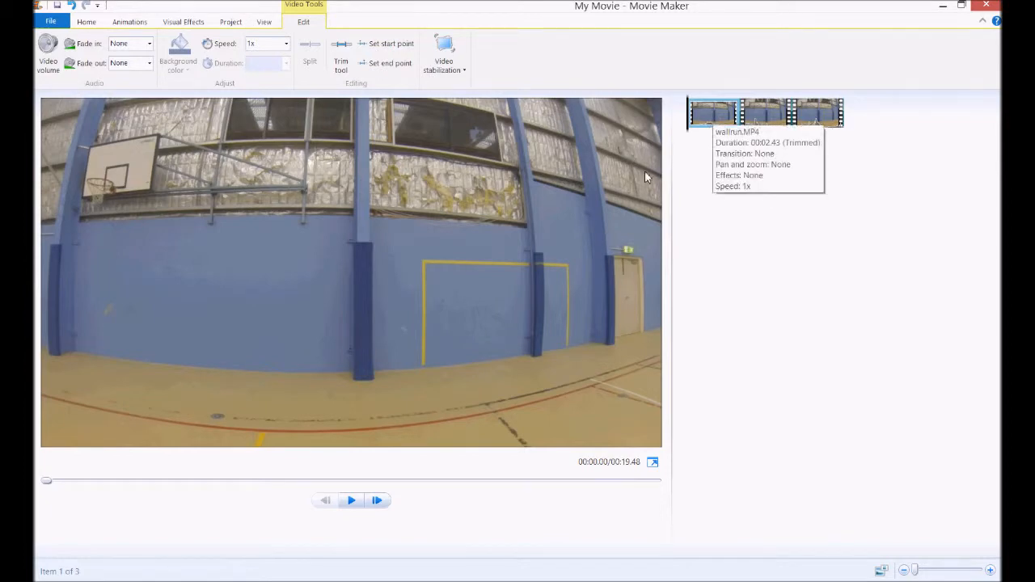
- Move the short empty-gym clip to between the main wallrun clip and the dunk clip, and play the new order from the start
click(350, 501)
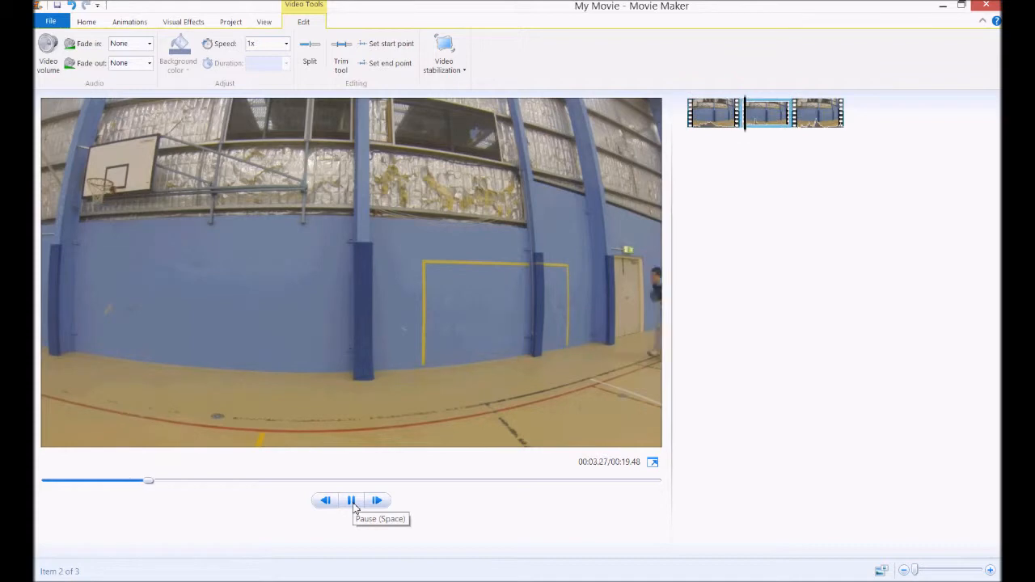
click(353, 502)
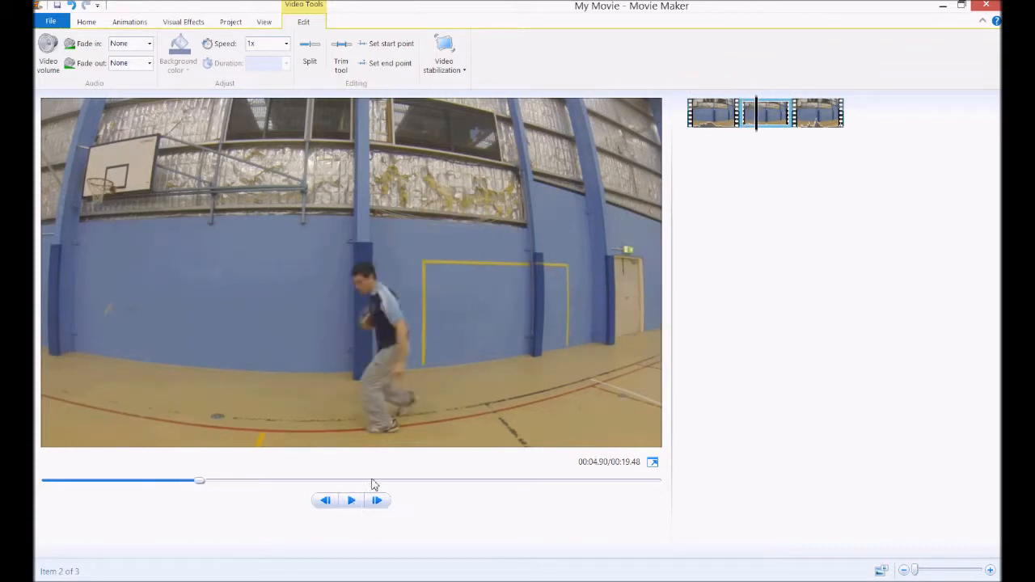
click(752, 134)
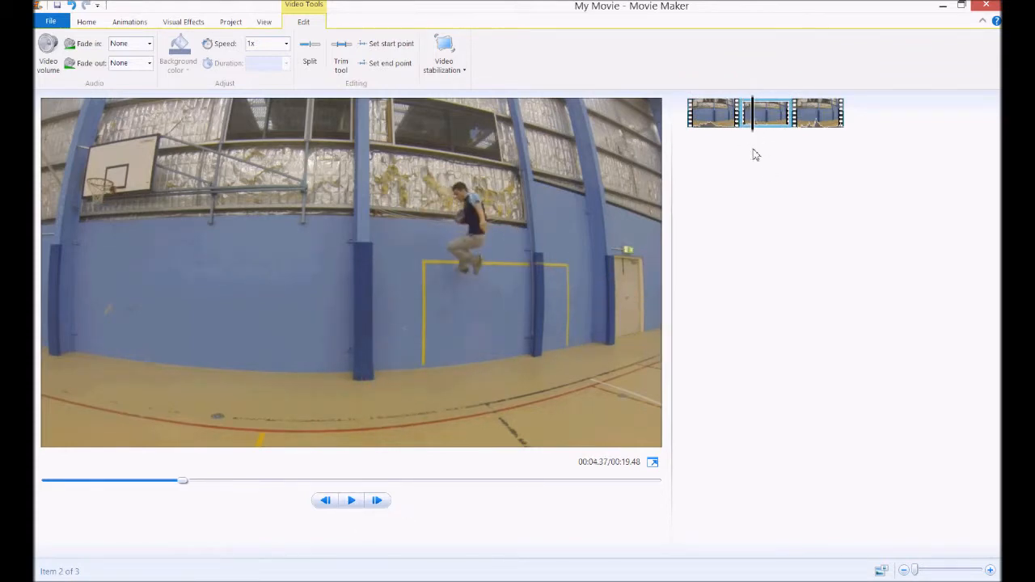
click(711, 118)
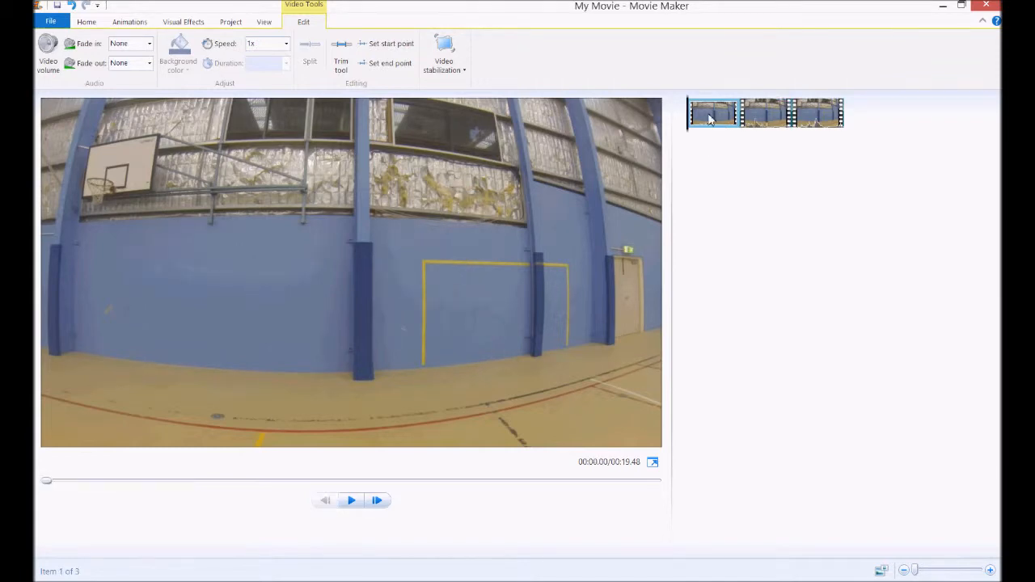
drag(714, 118, 791, 121)
click(725, 123)
click(353, 502)
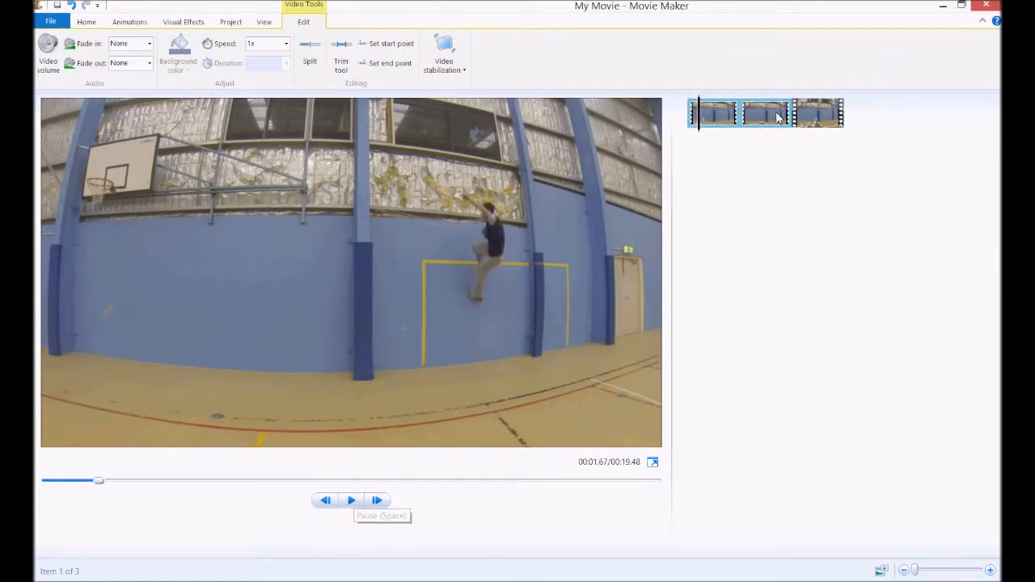
click(768, 118)
- Split the main wallrun clip at the mid-air jump frame, 00:02.07, and delete the part after it
mouse_move(742, 133)
mouse_down()
mouse_move(816, 130)
mouse_move(723, 129)
mouse_up()
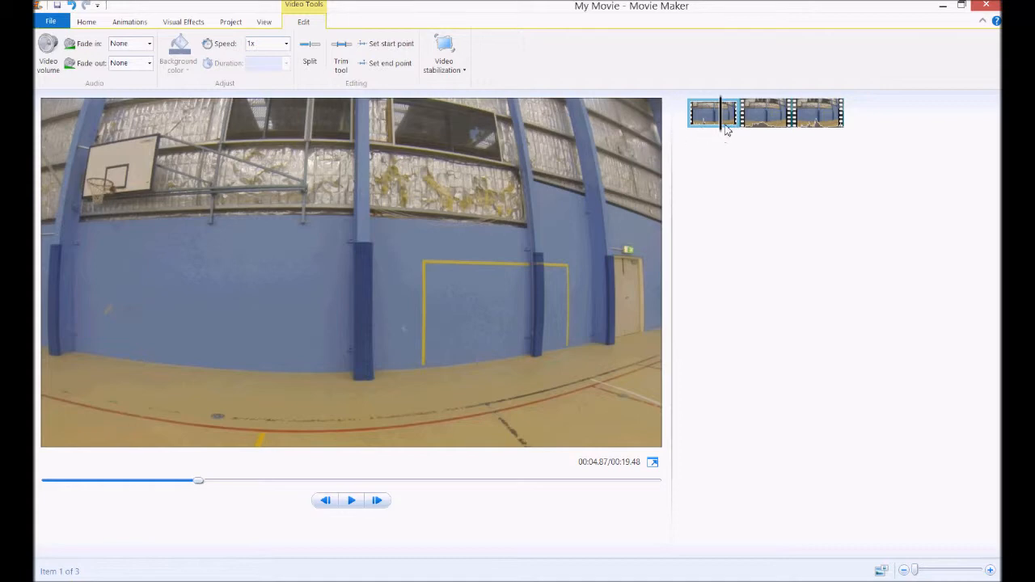
mouse_move(724, 136)
mouse_down()
mouse_move(695, 137)
mouse_move(705, 137)
mouse_up()
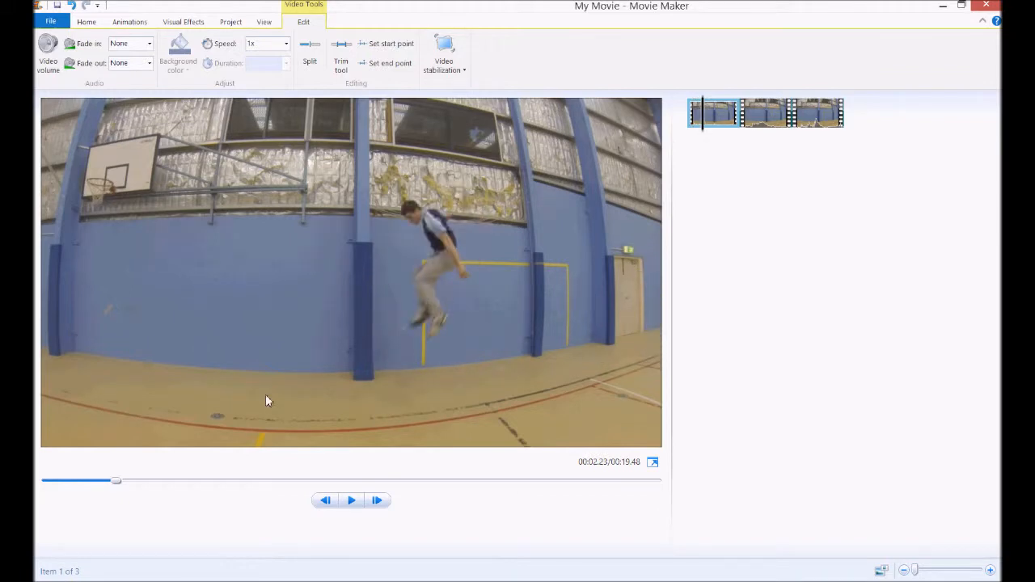
click(325, 500)
click(325, 501)
click(325, 501)
click(325, 501)
click(325, 500)
click(325, 501)
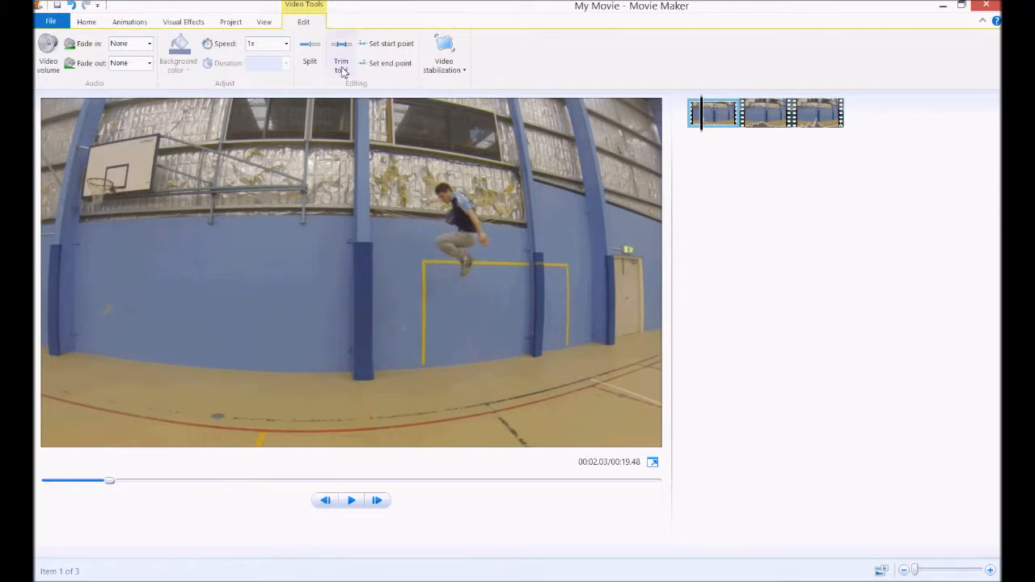
click(378, 500)
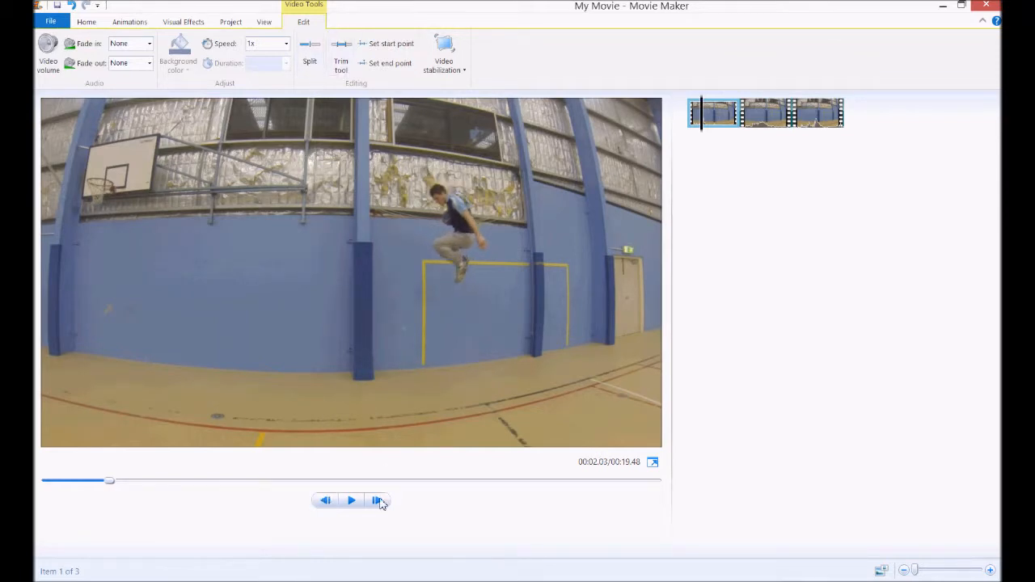
click(381, 502)
click(325, 500)
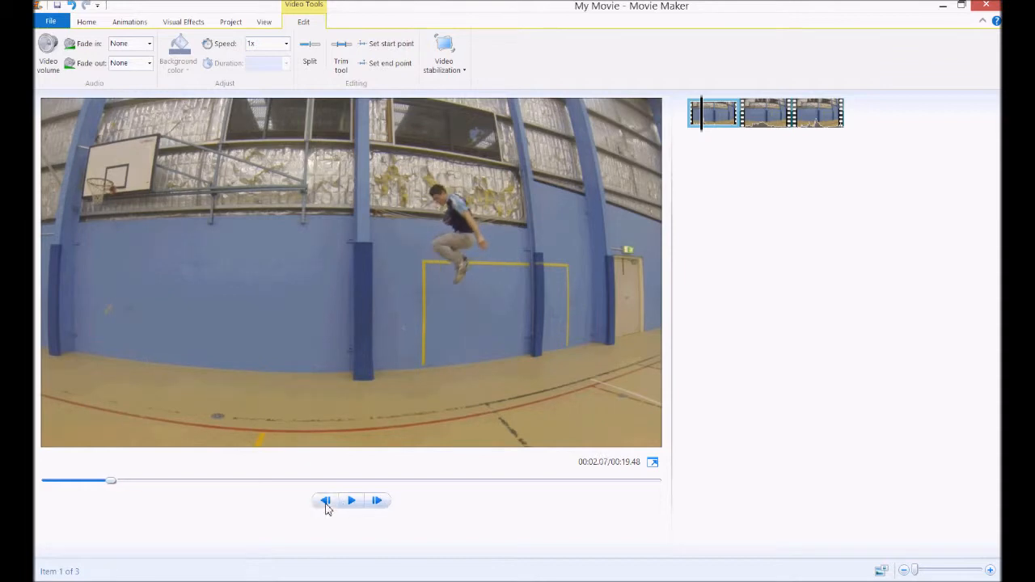
click(309, 62)
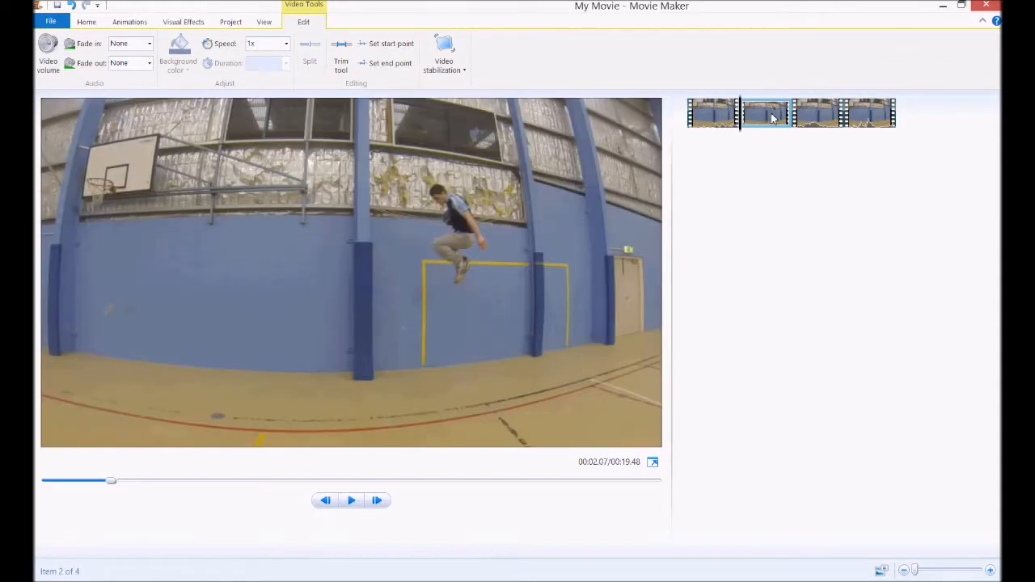
key(Delete)
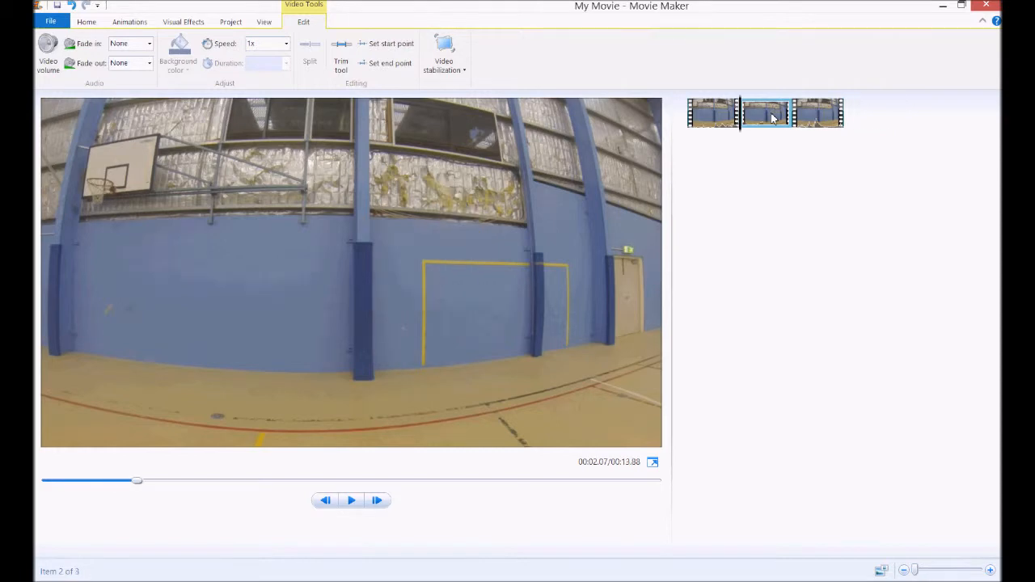
- Split the dunk clip at about 00:08.07, where the player is mid-air at the hoop, and delete the part before it
drag(739, 132, 815, 129)
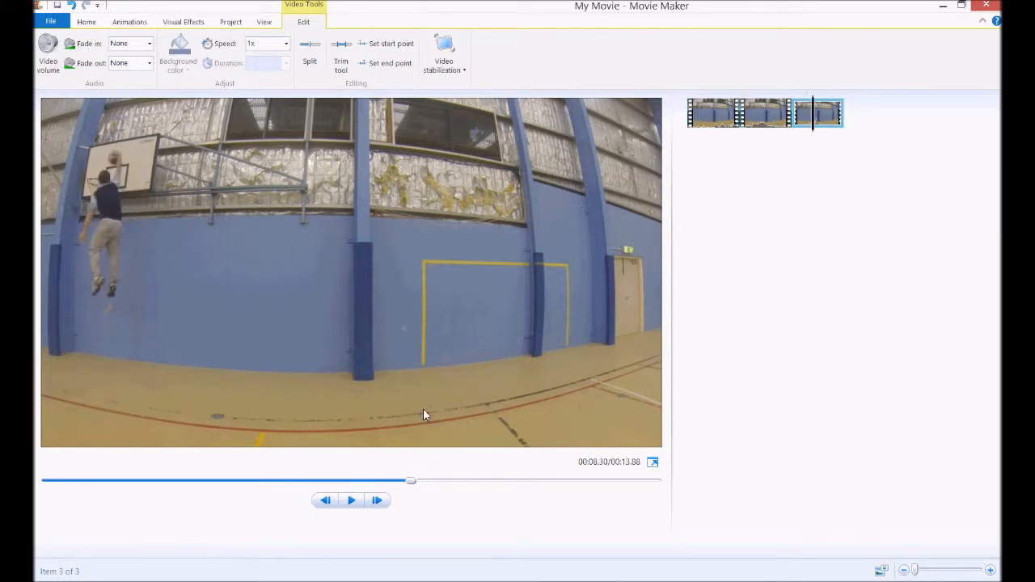
click(325, 500)
click(326, 501)
click(326, 500)
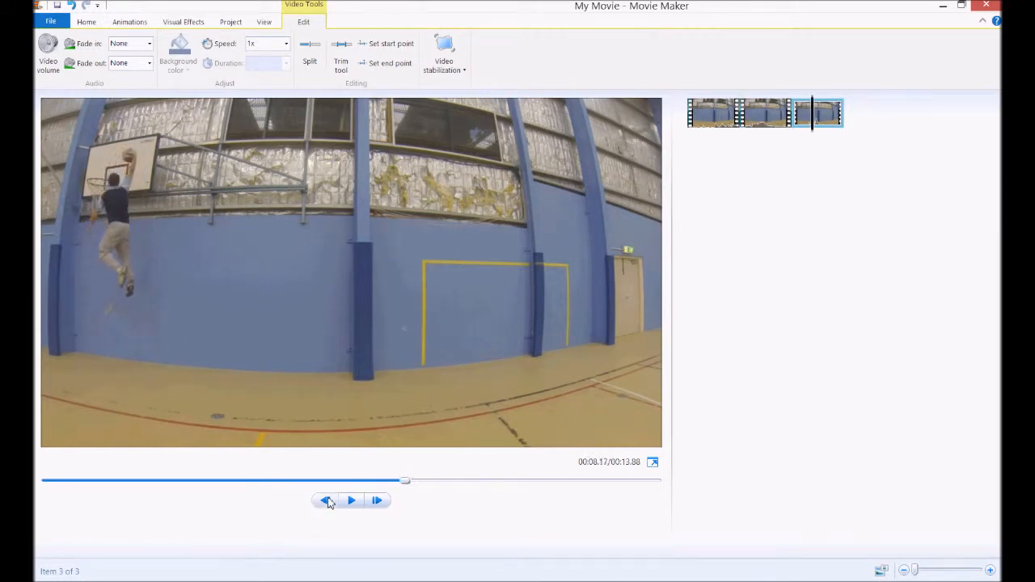
click(326, 501)
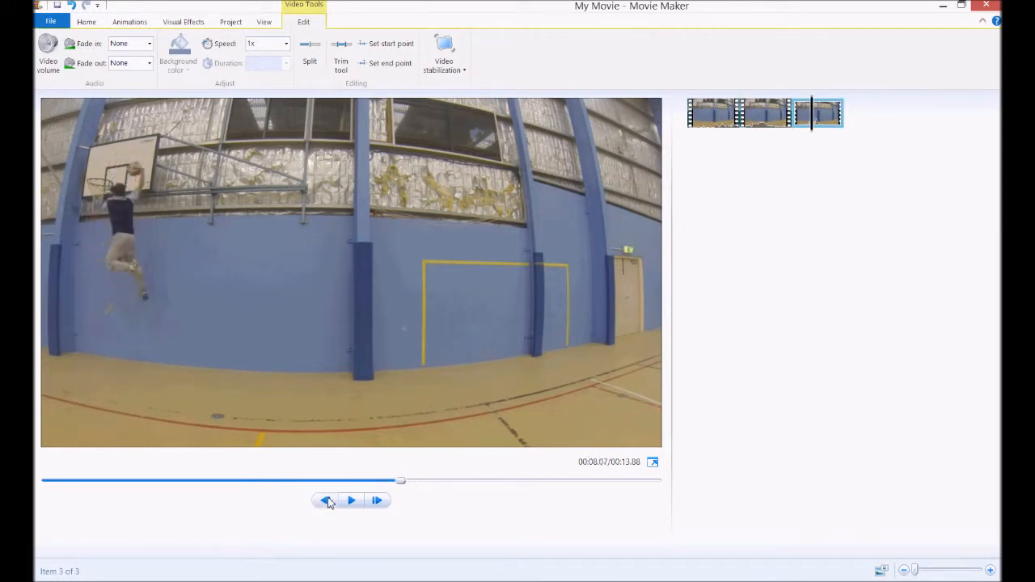
click(371, 504)
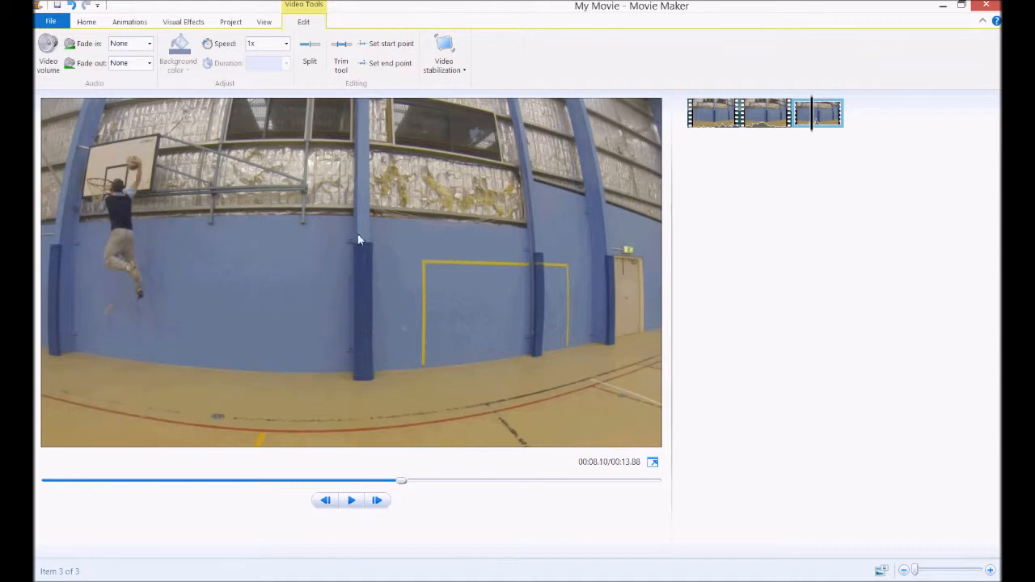
click(326, 501)
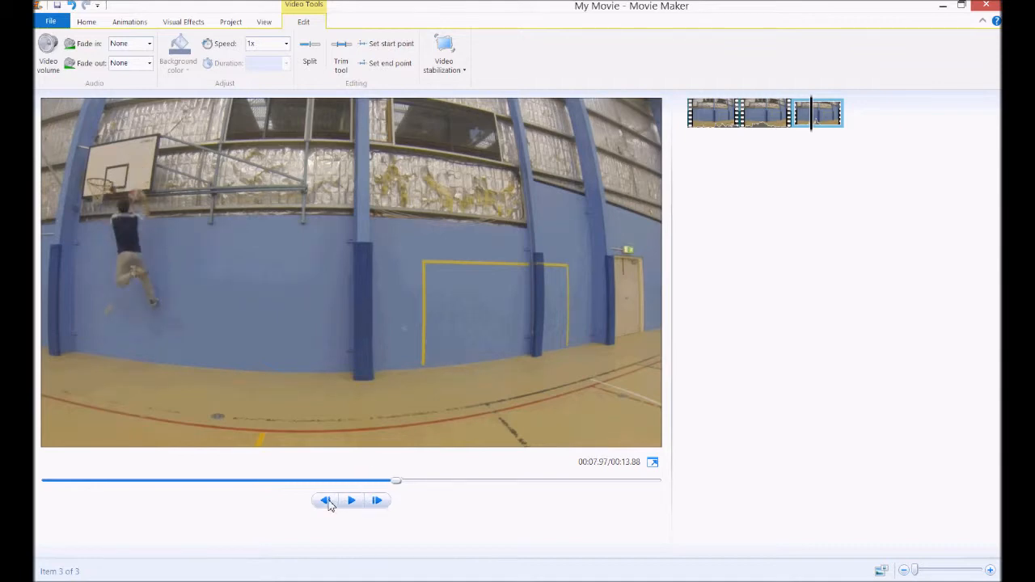
click(378, 501)
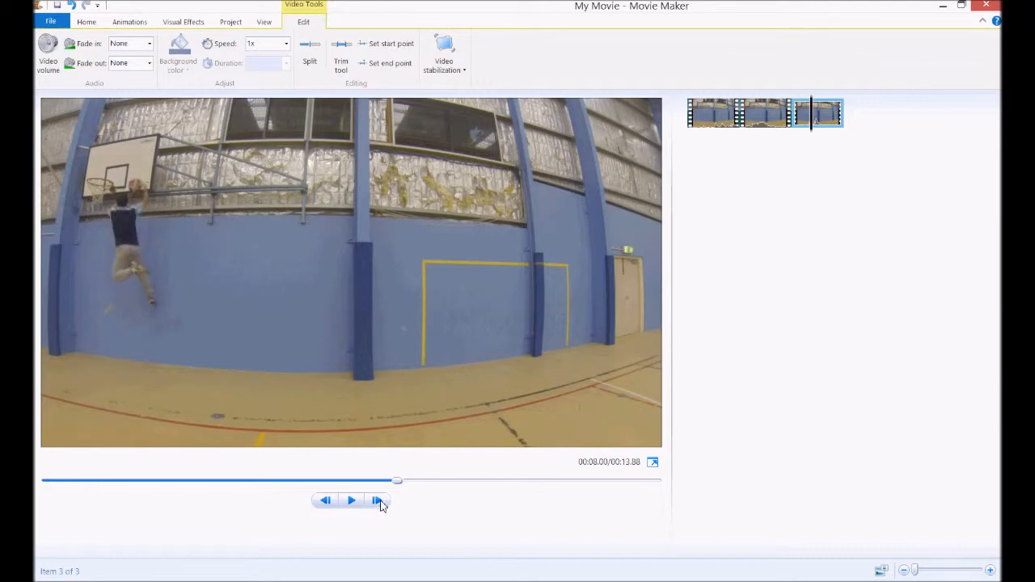
click(377, 501)
click(377, 502)
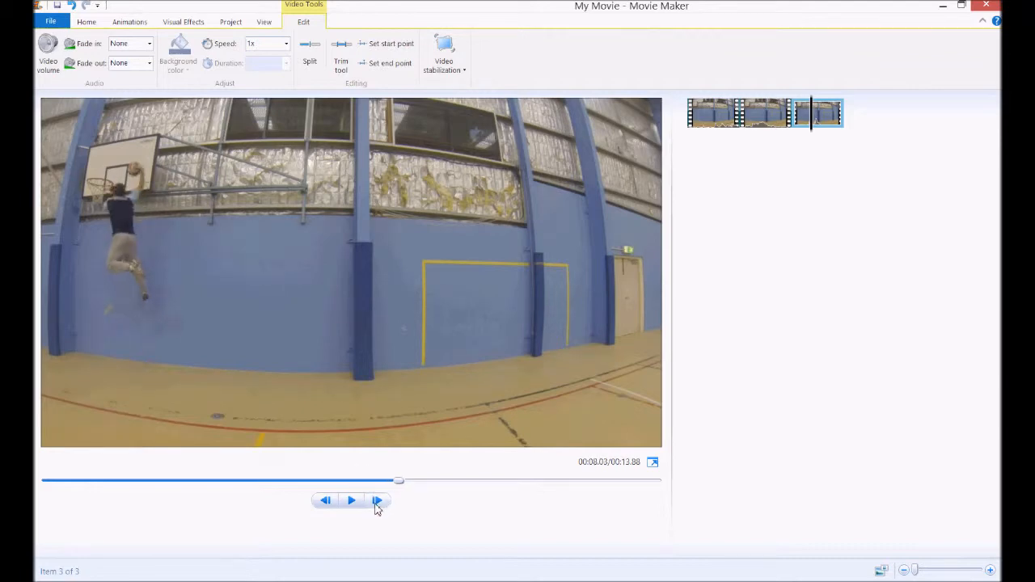
click(314, 59)
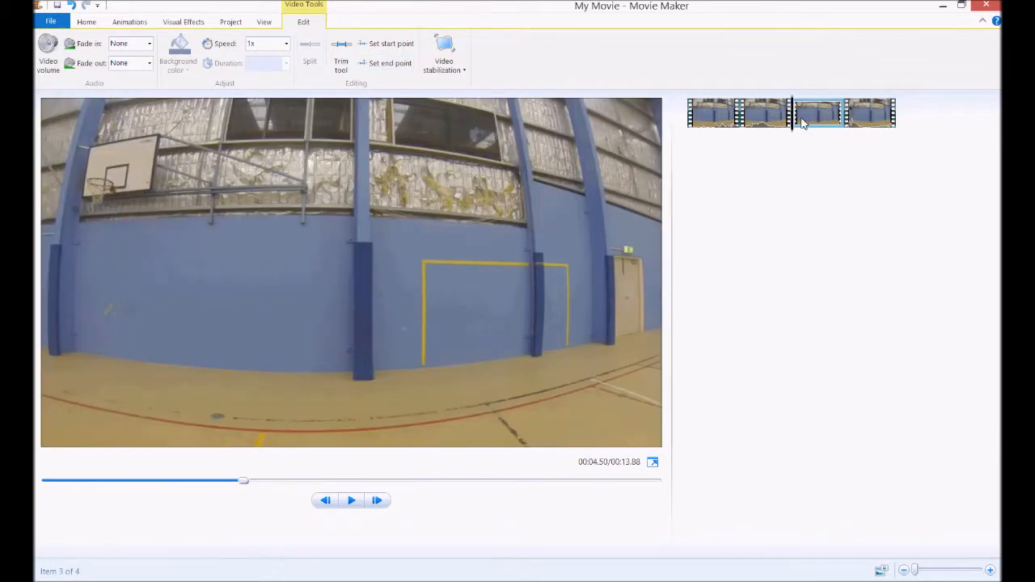
key(Delete)
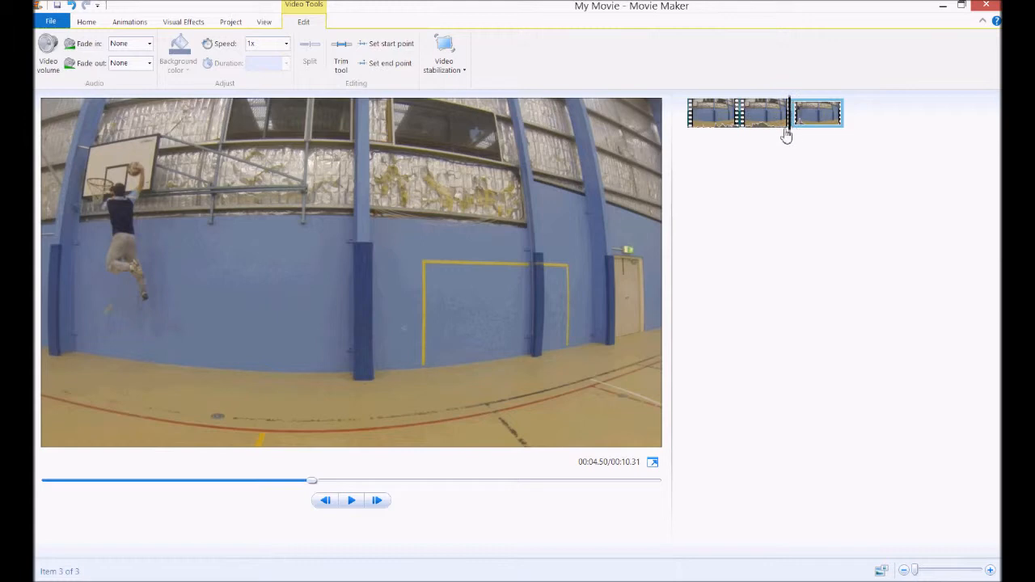
- Play back the edited sequence from the first wallrun clip through the cut to the dunk
click(710, 117)
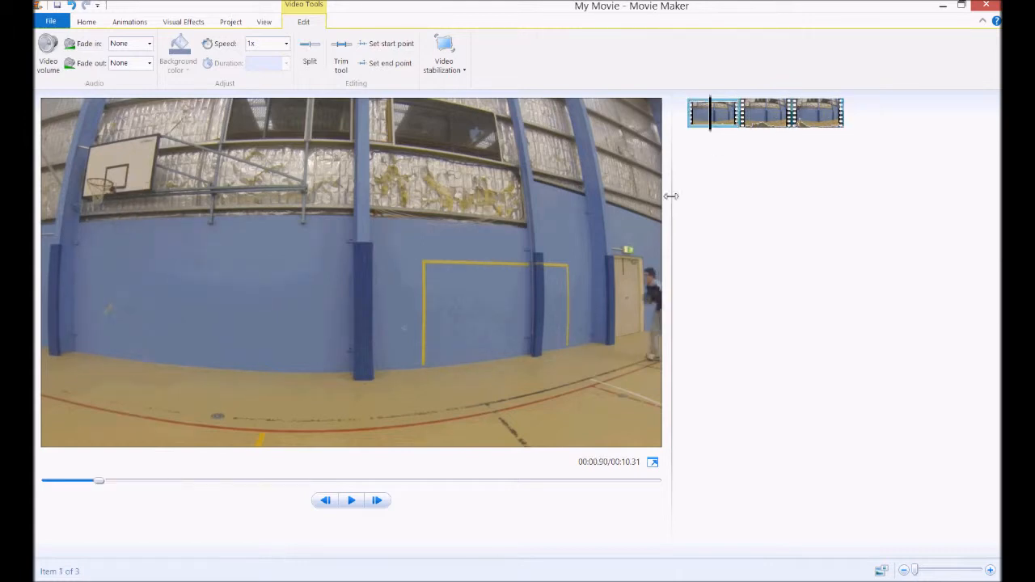
click(352, 501)
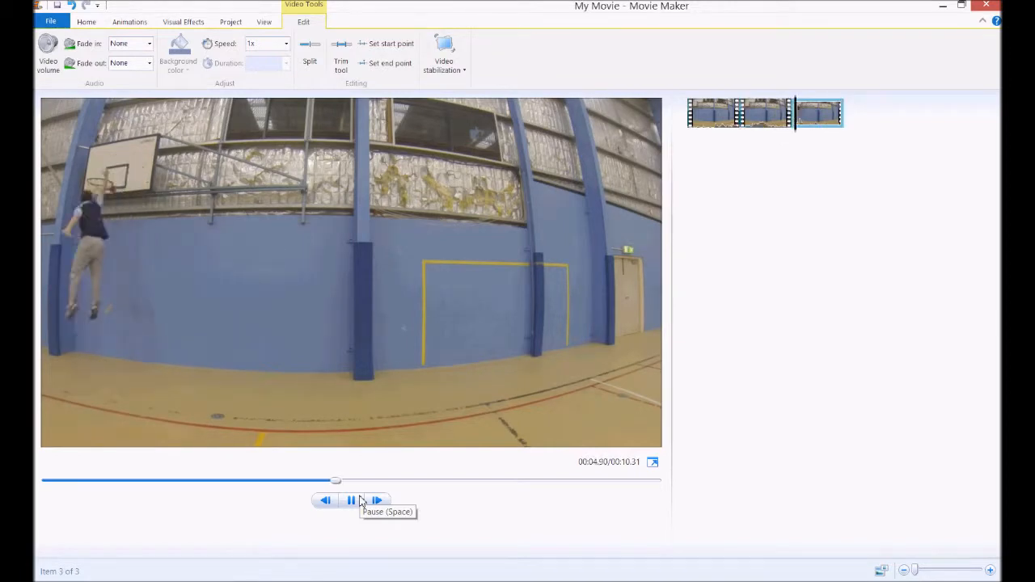
- Stop playback and set the empty-gym clip's playback speed to 8x
click(355, 501)
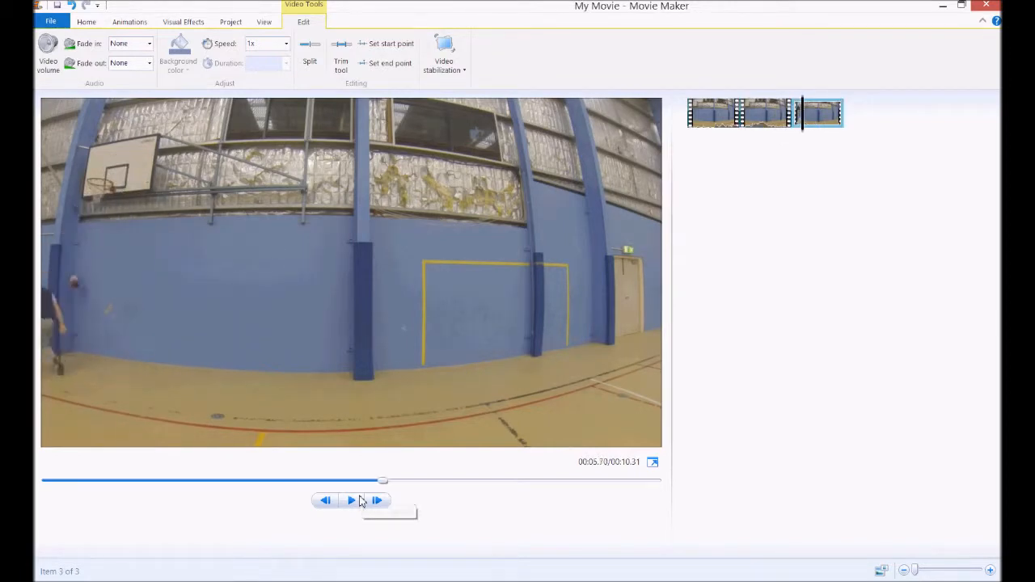
click(761, 120)
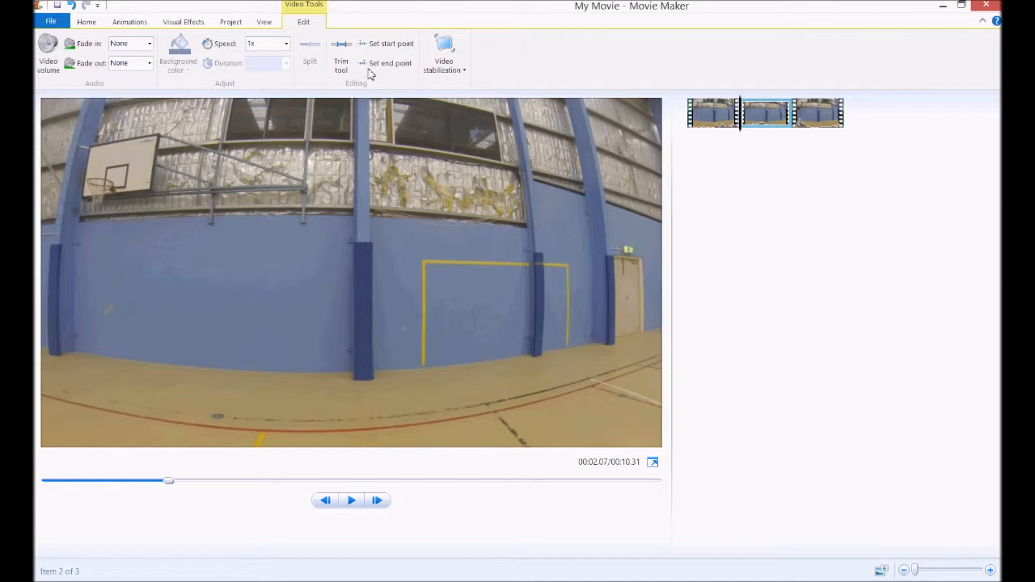
click(287, 44)
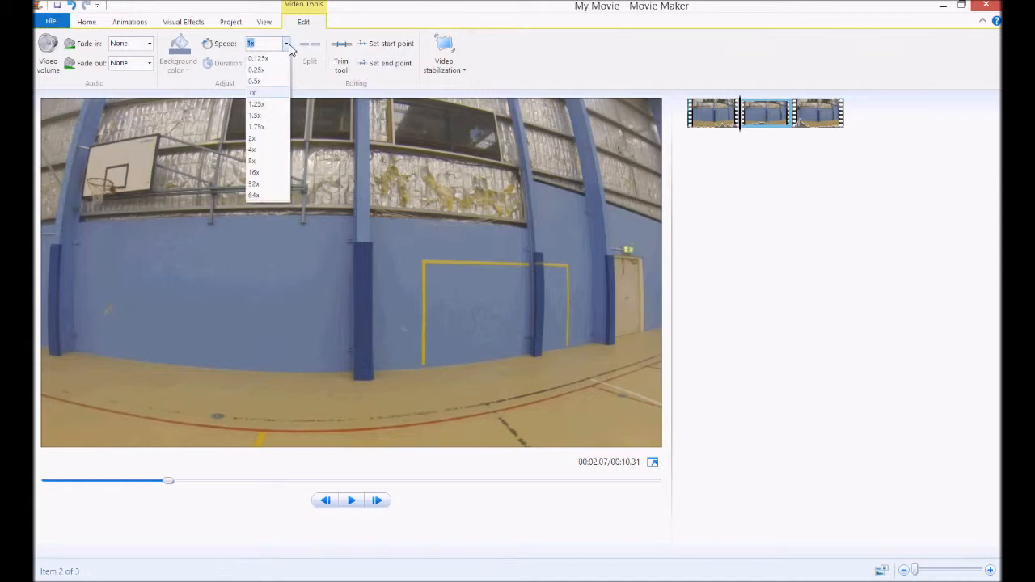
click(255, 161)
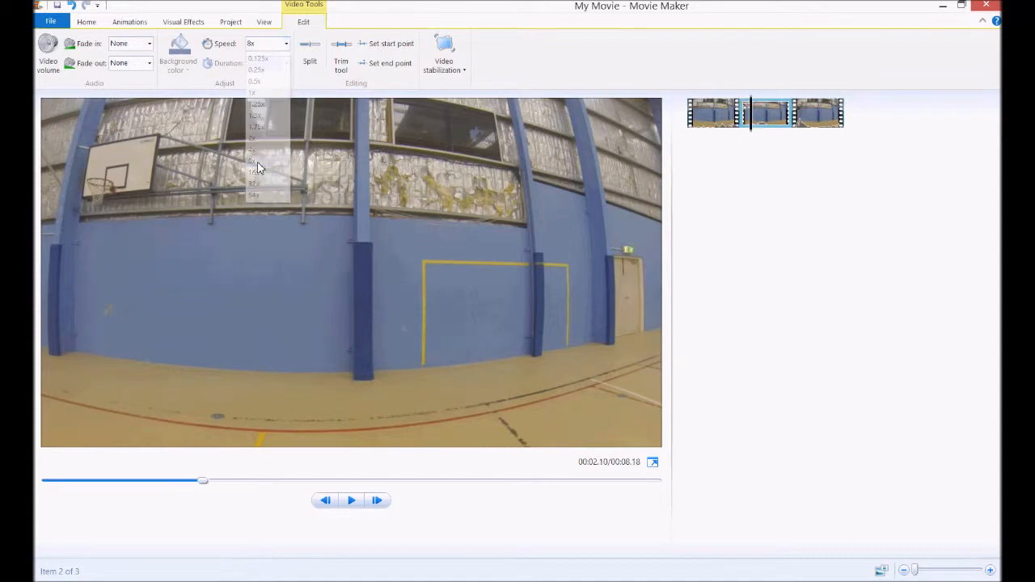
- Play back the sped-up sequence from the wall-run jump at 00:01.70 through the cut to the dunk
click(732, 137)
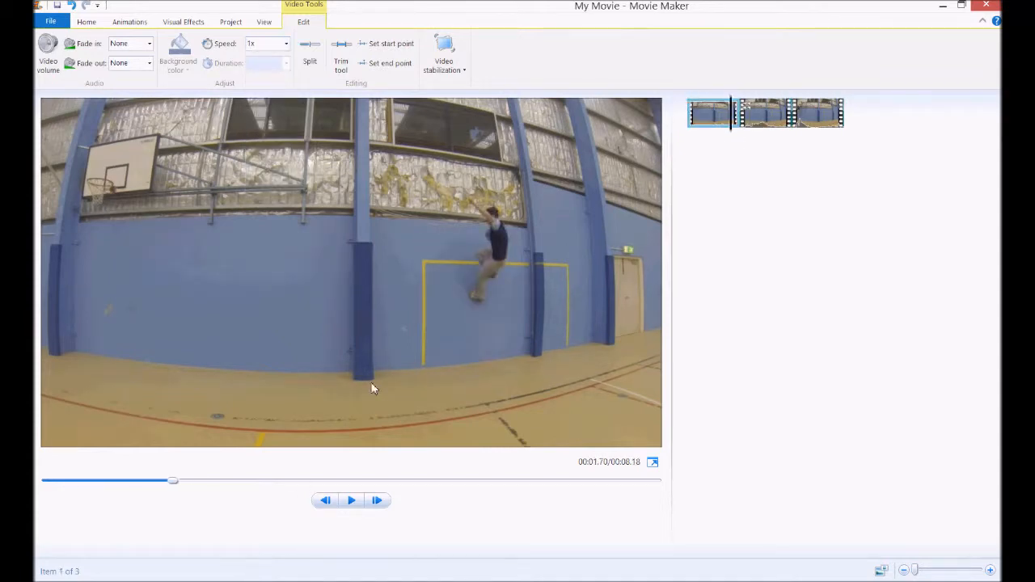
click(350, 501)
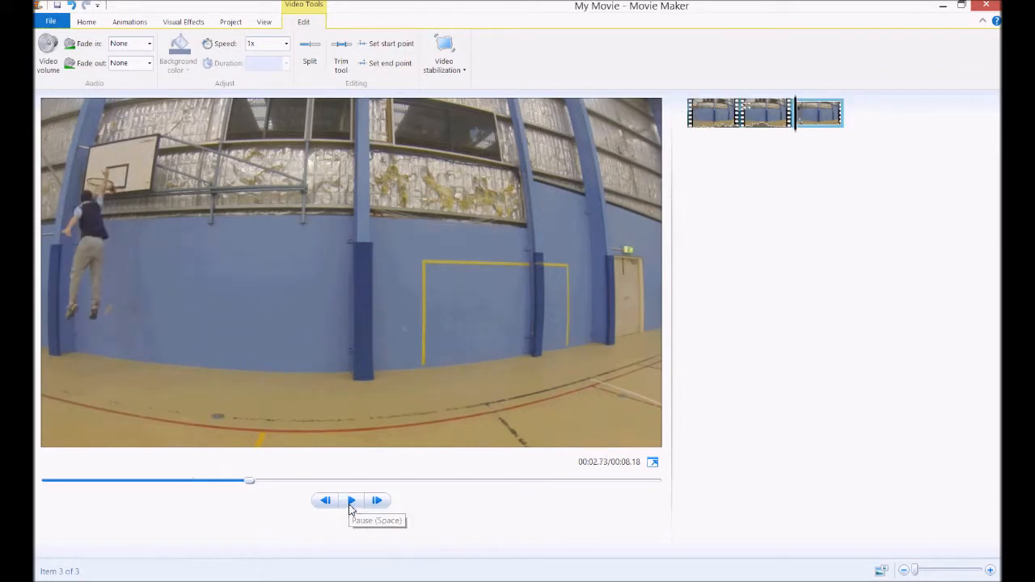
click(524, 424)
- Return the empty-gym clip's playback speed to 1x
click(746, 122)
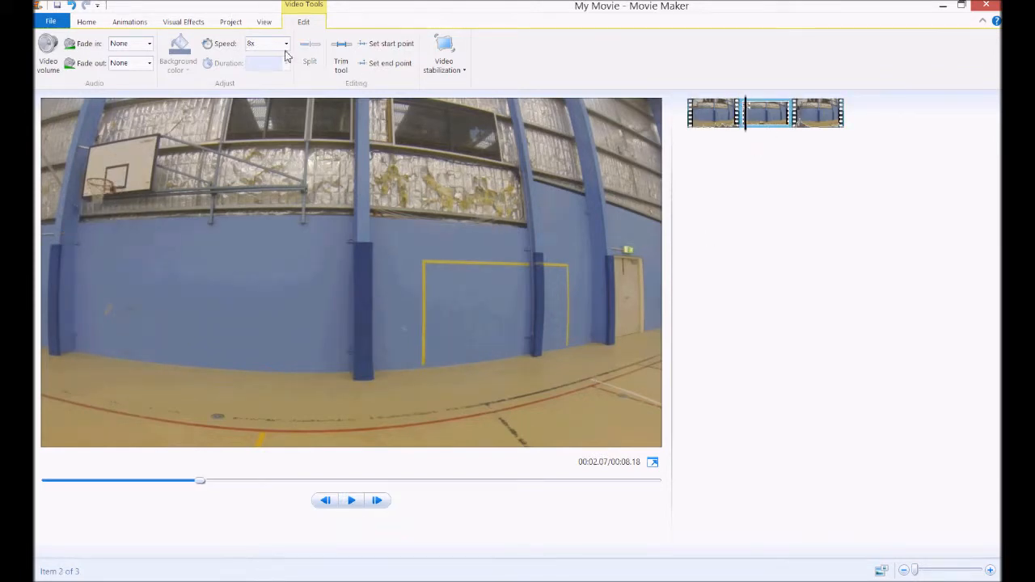
click(287, 44)
click(252, 92)
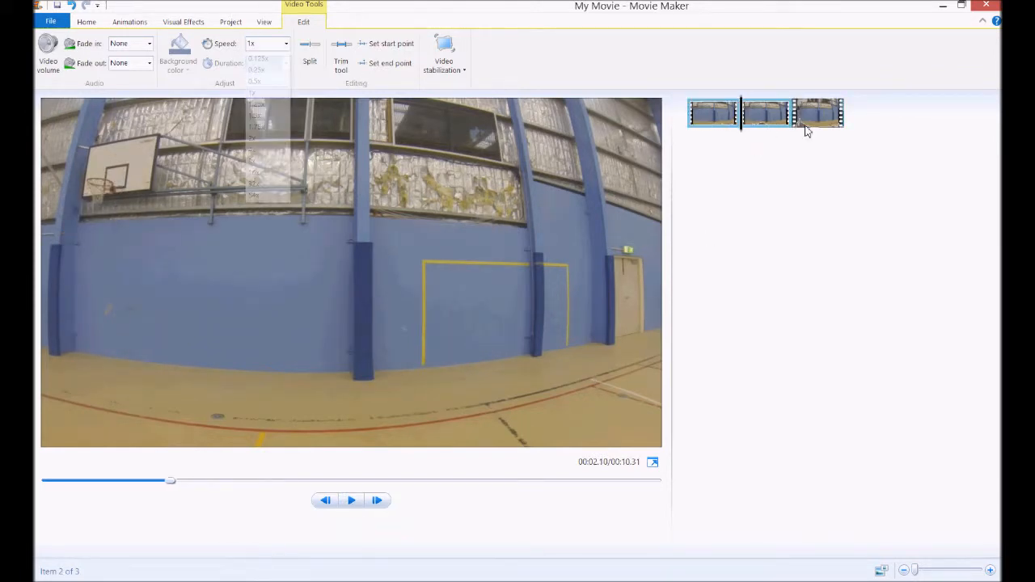
- Split the empty-gym clip at 00:03.03 and delete the part after it
drag(742, 138, 750, 136)
right_click(768, 118)
click(802, 160)
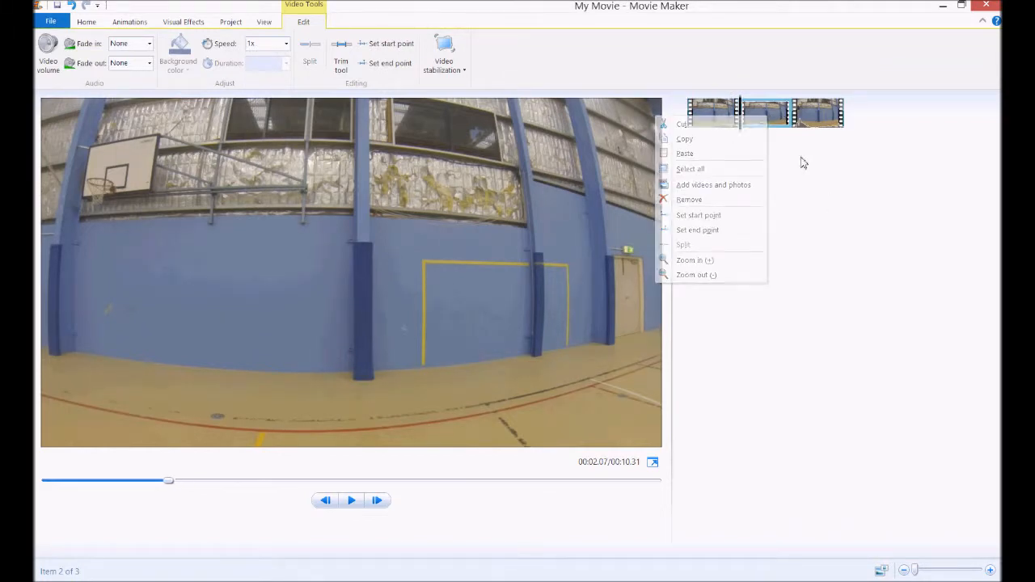
click(351, 502)
click(351, 501)
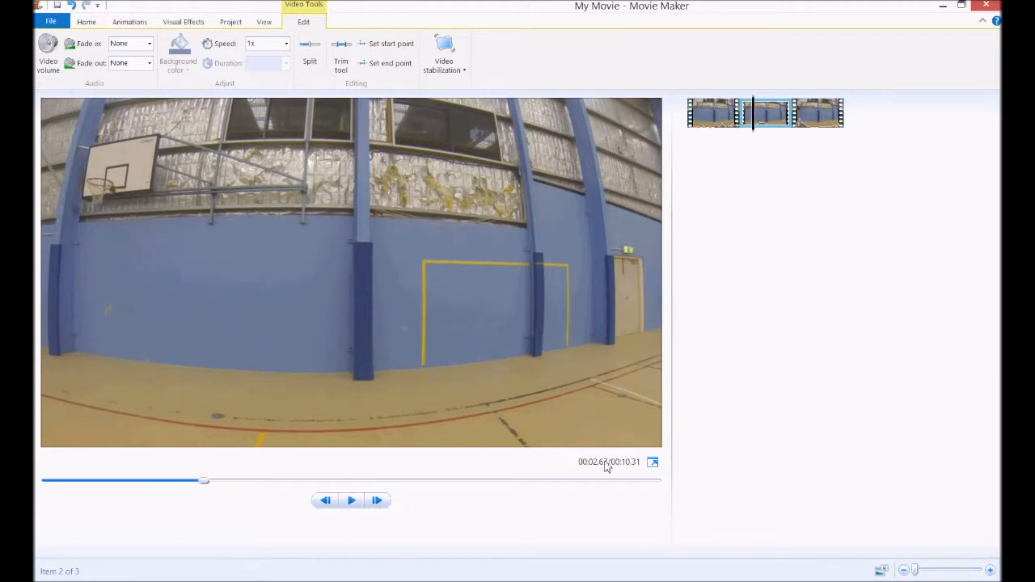
click(352, 502)
click(309, 52)
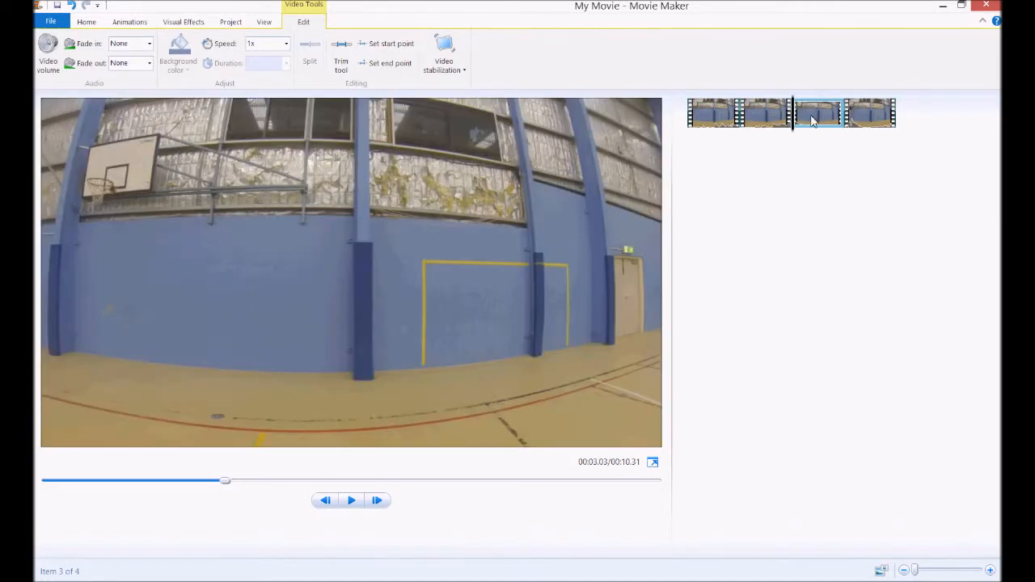
key(Delete)
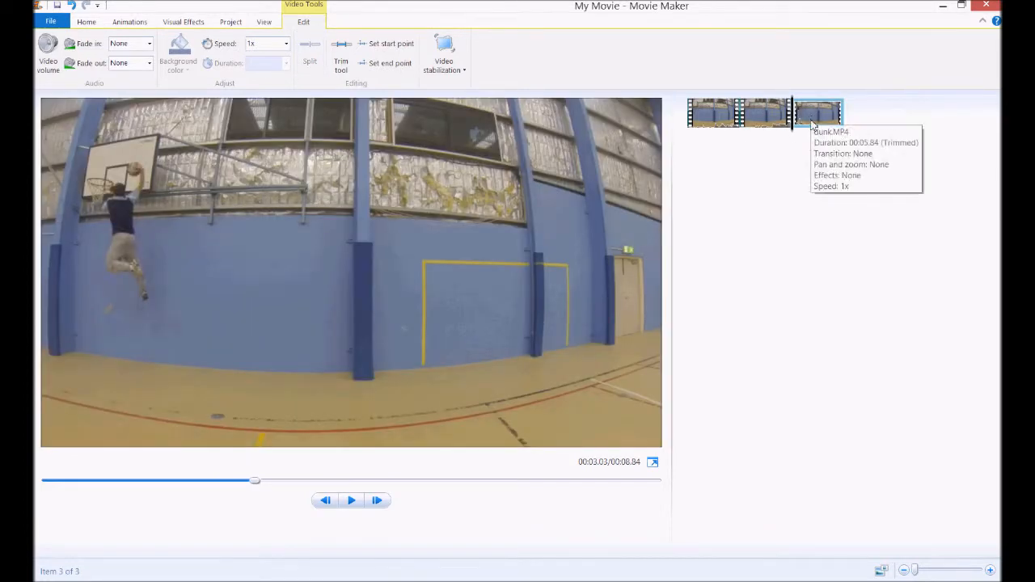
- Preview the cut, then shorten the empty-gym clip further by splitting it at about 00:02.60 and deleting the part after it
click(727, 127)
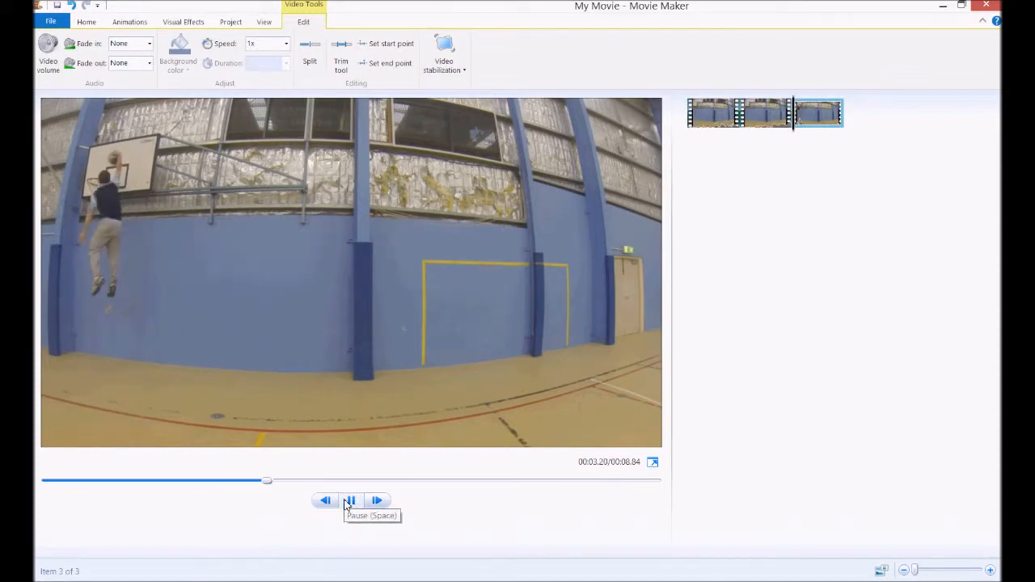
click(349, 501)
drag(799, 135, 771, 132)
click(309, 52)
key(Delete)
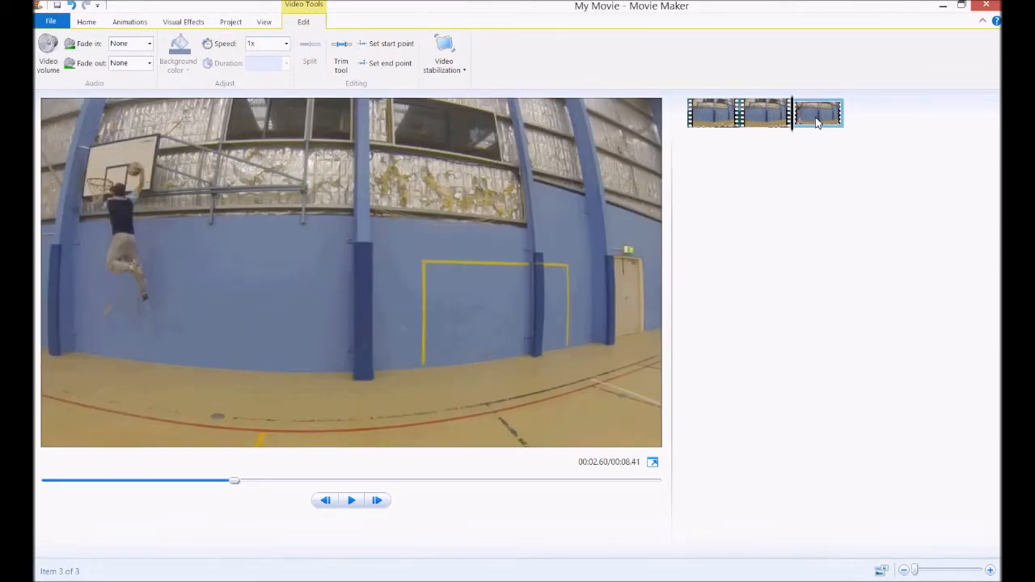
- Replay the sequence from the wall-run jump through the shortened empty-gym clip to the dunk to check the timing
drag(795, 127, 732, 128)
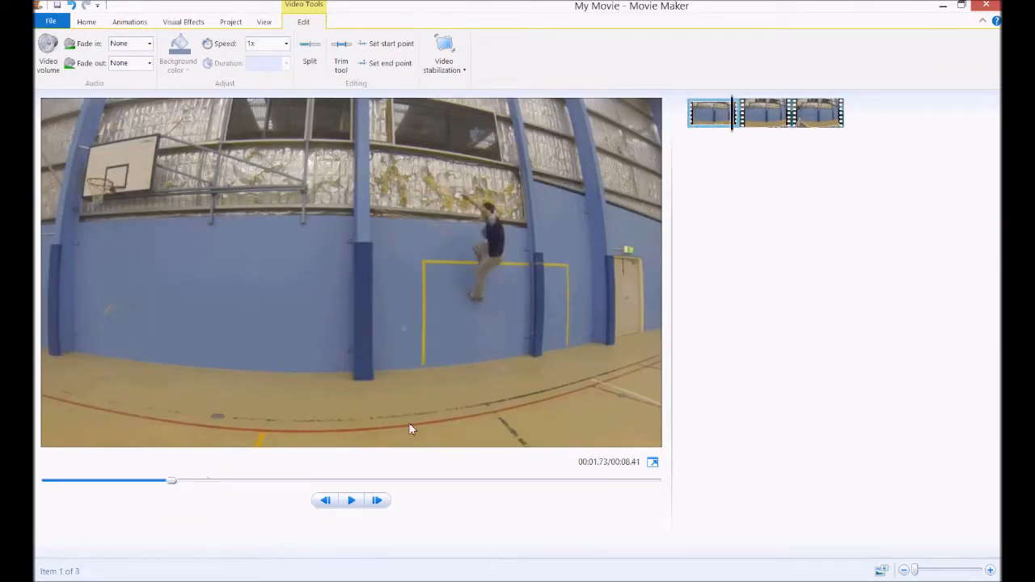
click(349, 501)
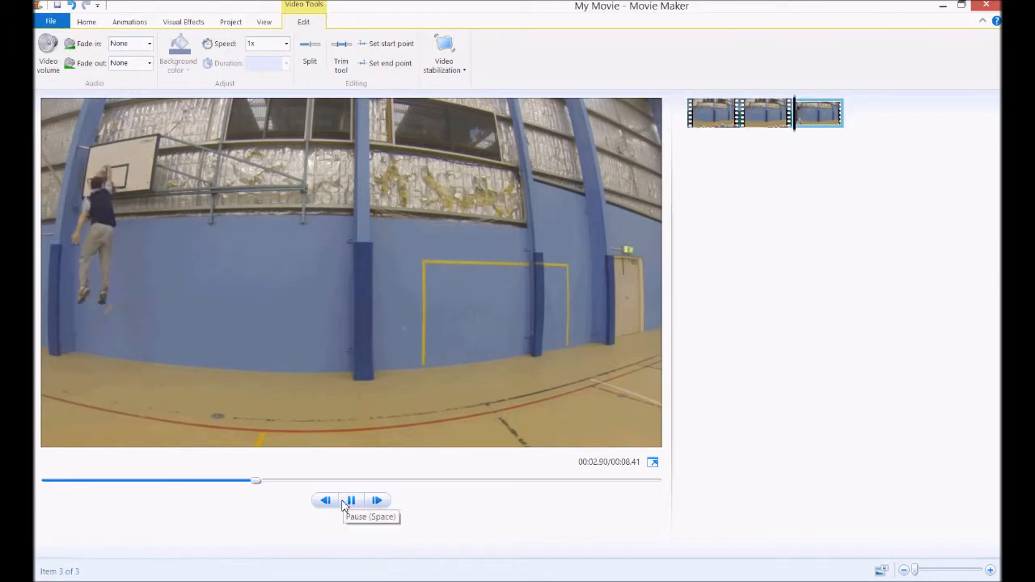
click(349, 502)
drag(792, 129, 724, 127)
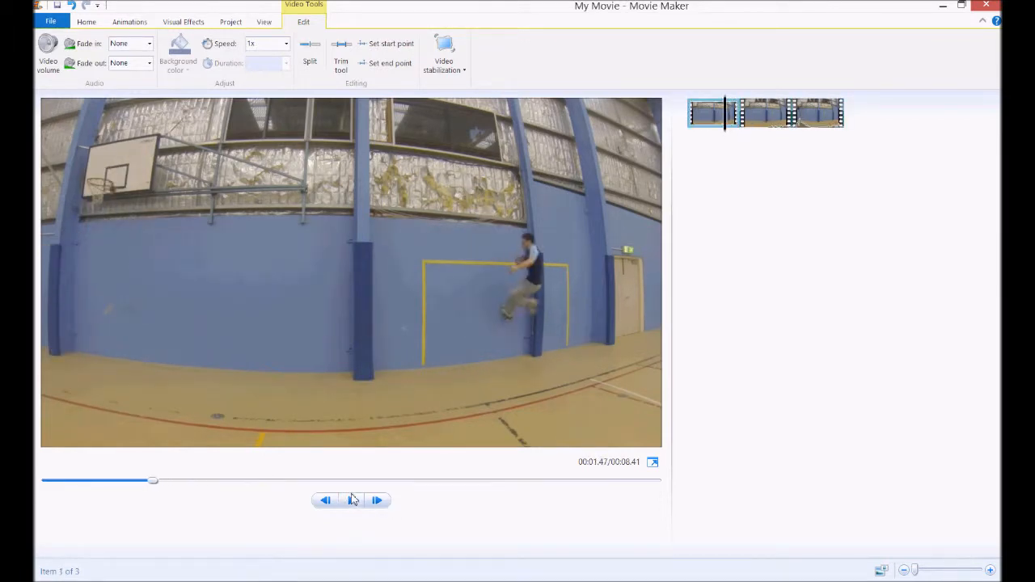
click(352, 500)
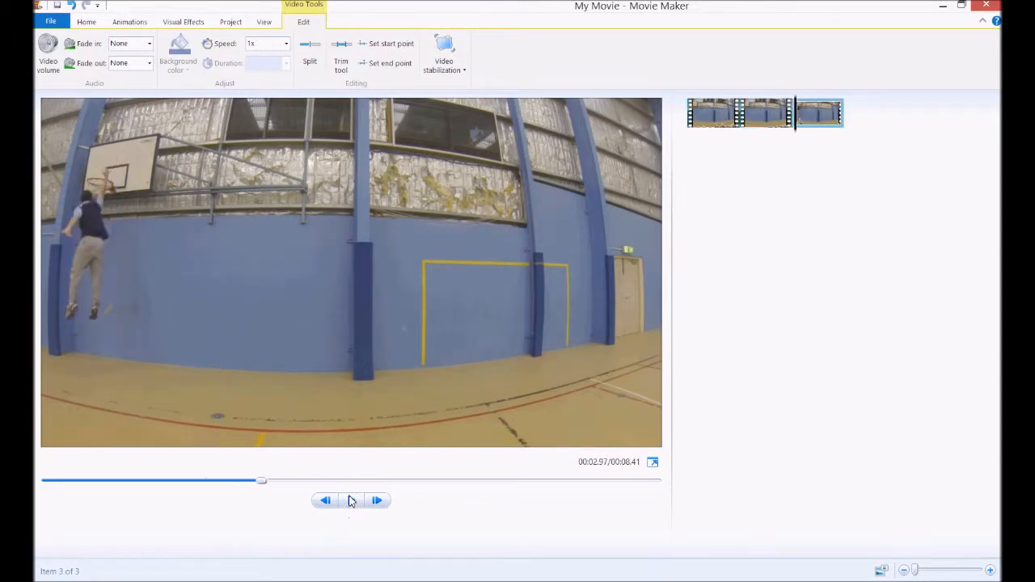
drag(798, 138, 731, 134)
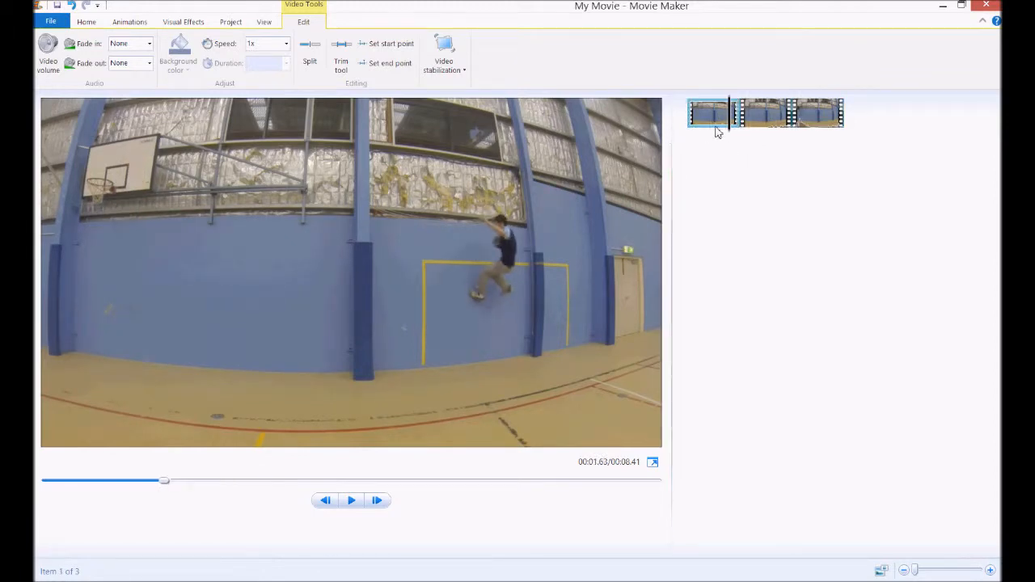
- Apply the overlapping-frames transition from the Dissolves group to the start of the empty-gym clip
click(757, 120)
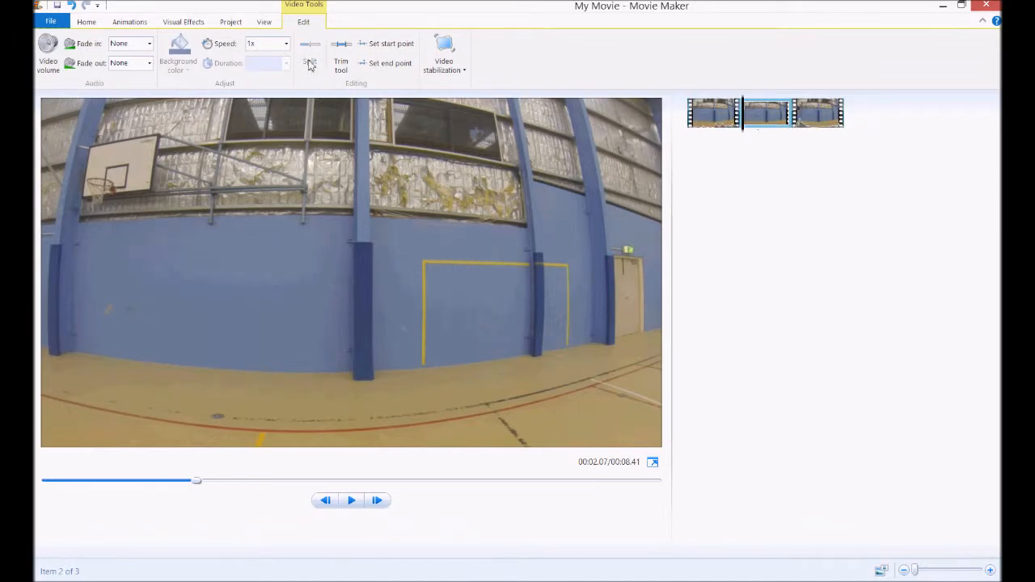
click(130, 23)
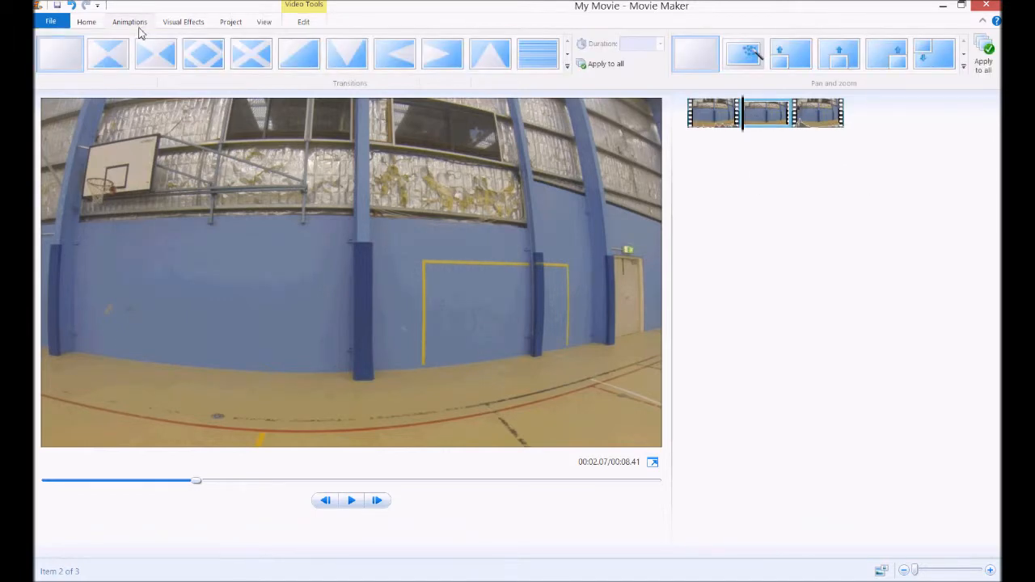
click(569, 74)
scroll(568, 68, down, 2)
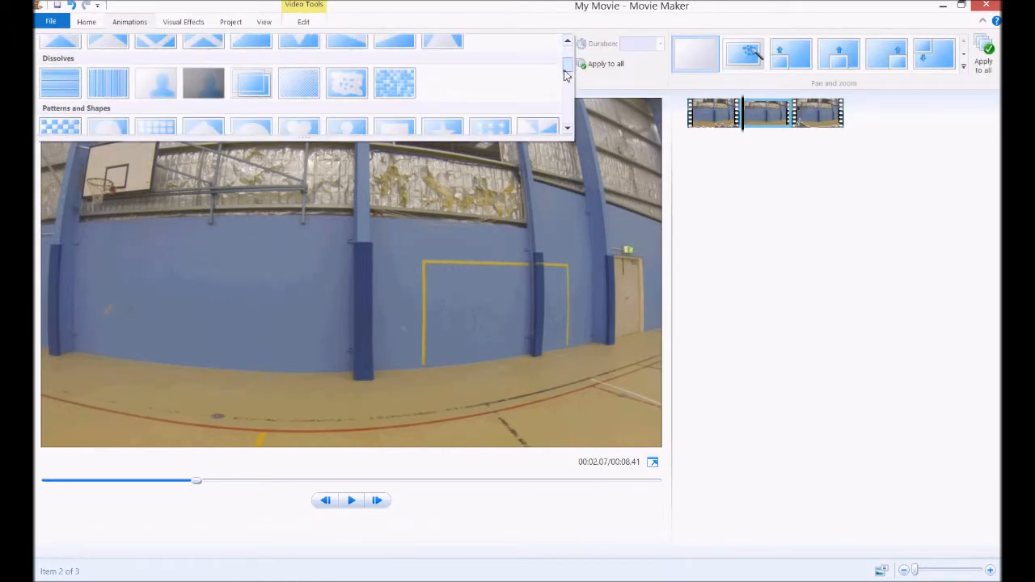
click(258, 86)
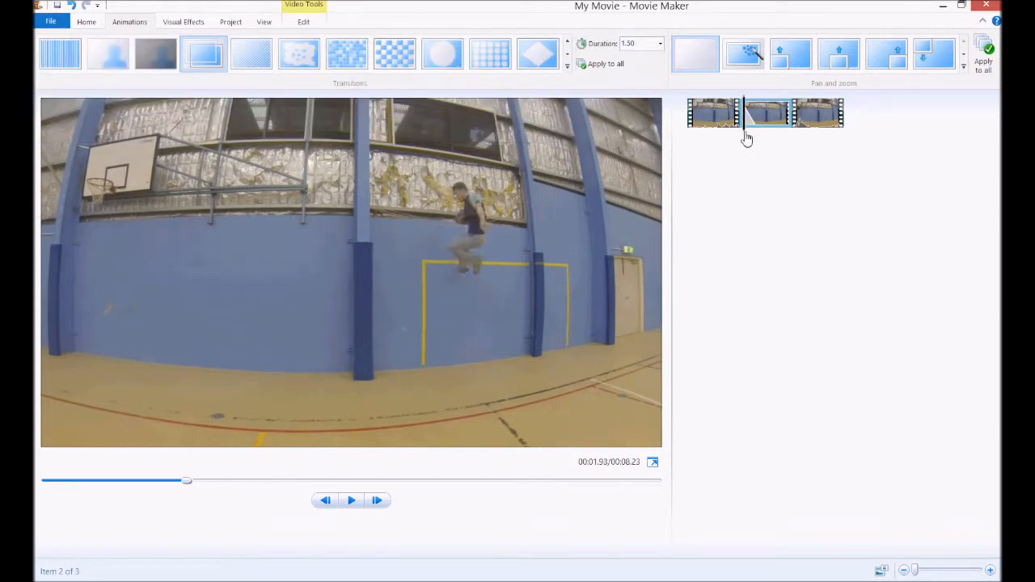
- Play back the sequence from early in the wall-run clip through the new transition to the dunk
drag(747, 139, 722, 134)
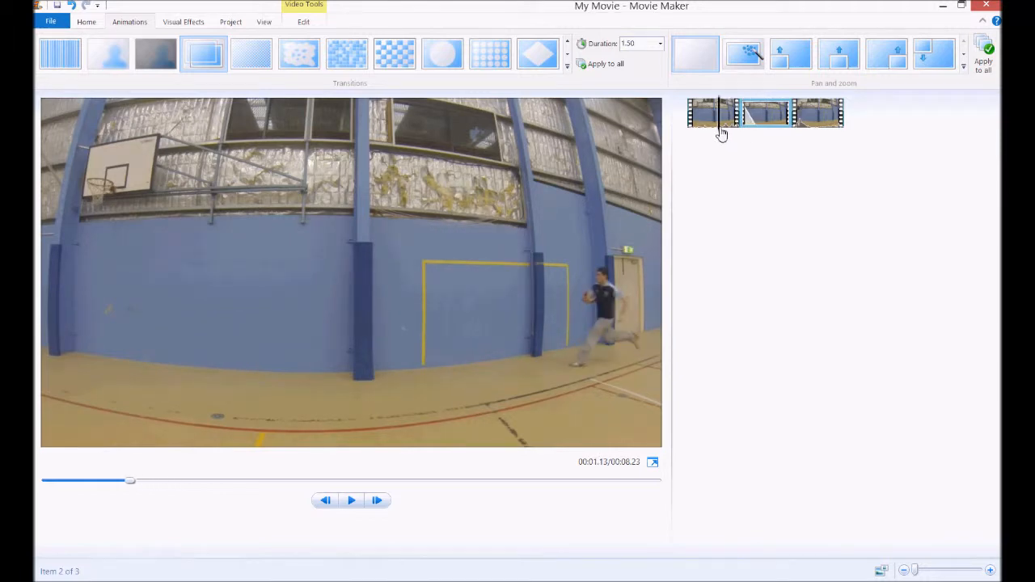
drag(722, 134, 709, 134)
click(355, 501)
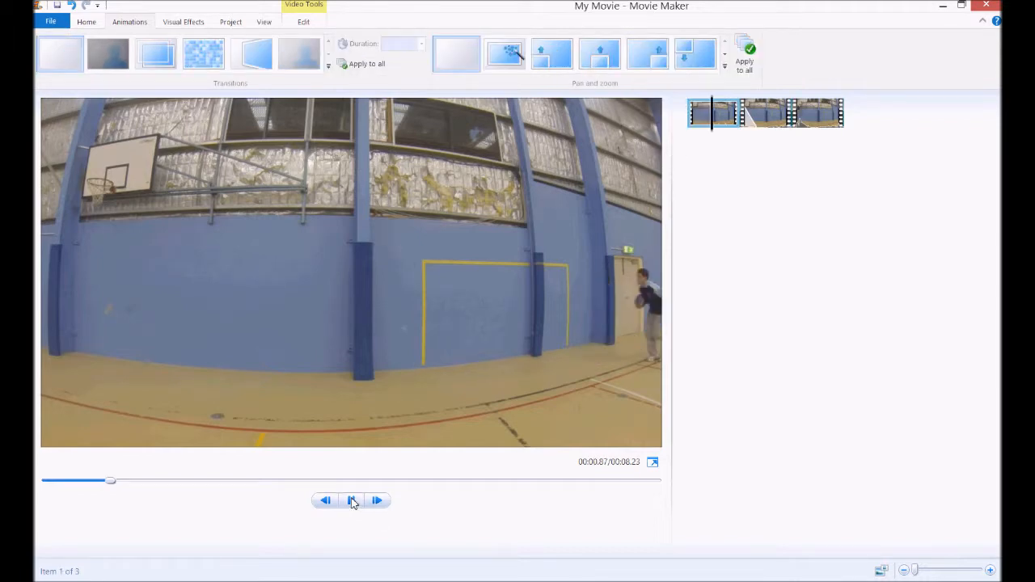
click(352, 501)
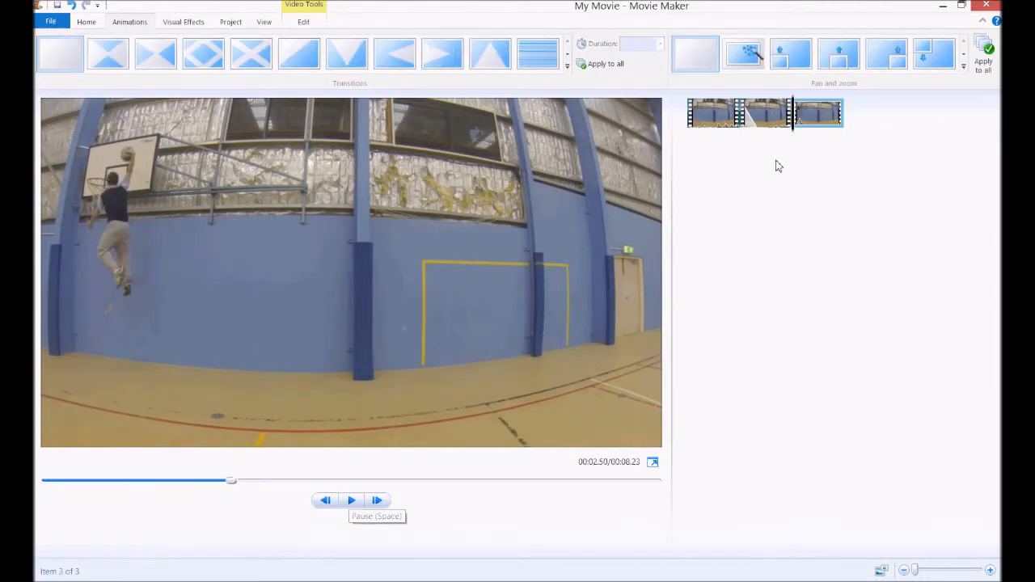
- Apply the same overlapping-frames transition from the Dissolves group to the start of the dunk clip
drag(794, 133, 818, 116)
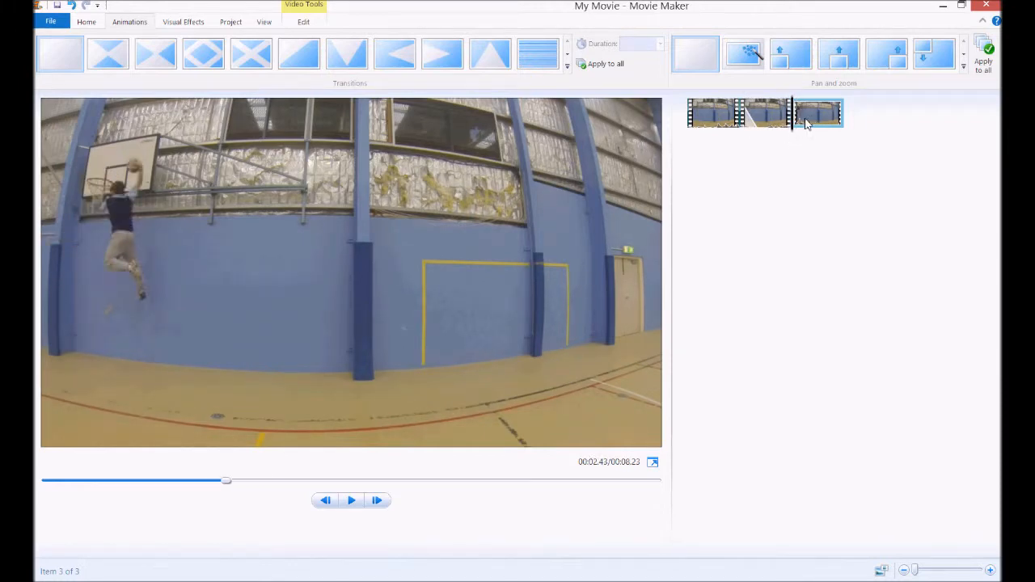
click(569, 67)
scroll(570, 73, down, 5)
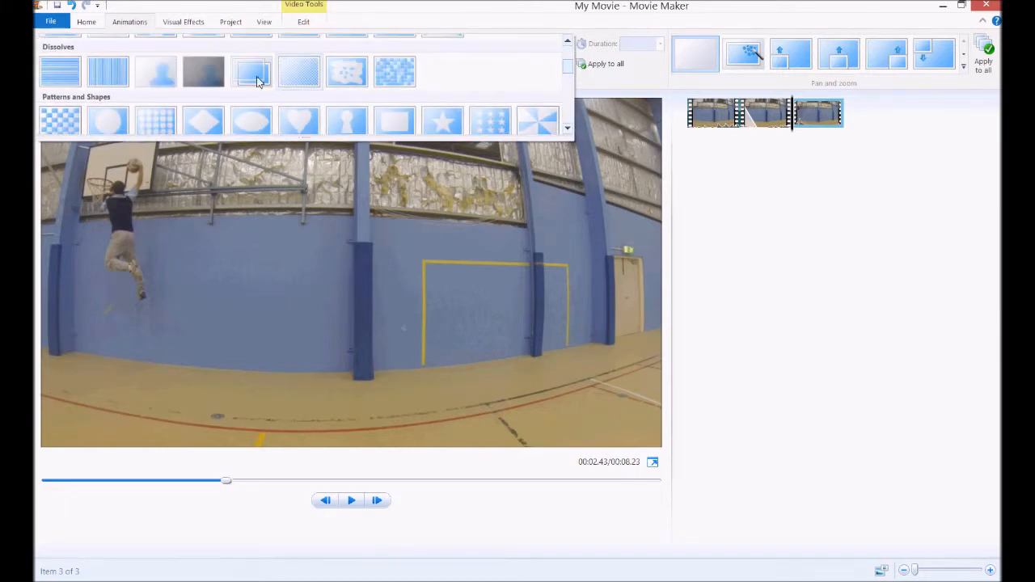
click(341, 84)
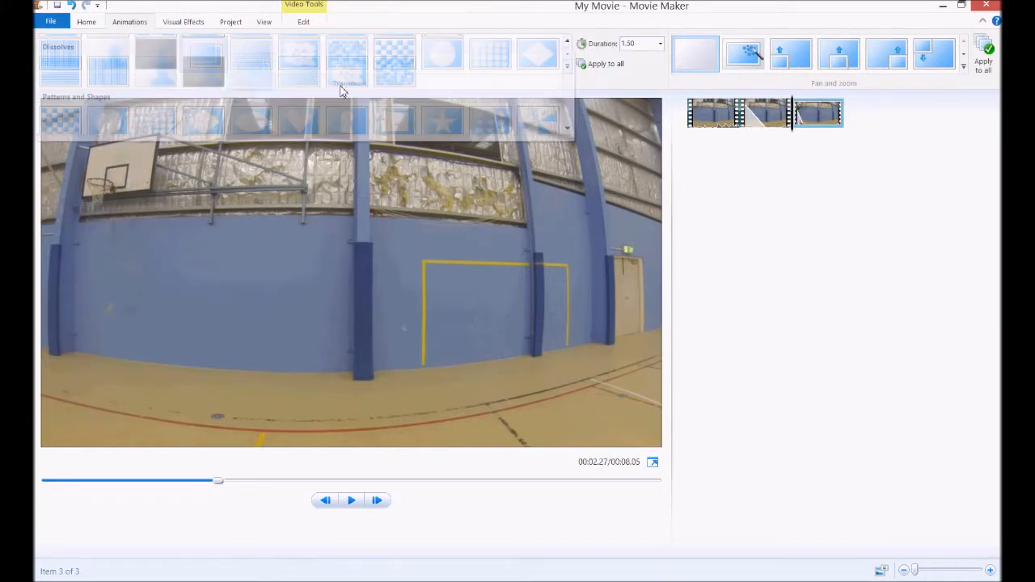
- Add the sound file teleWoosh.mp3 from the lesson 6 files folder at the 00:02.70 point of the movie
drag(795, 137, 798, 141)
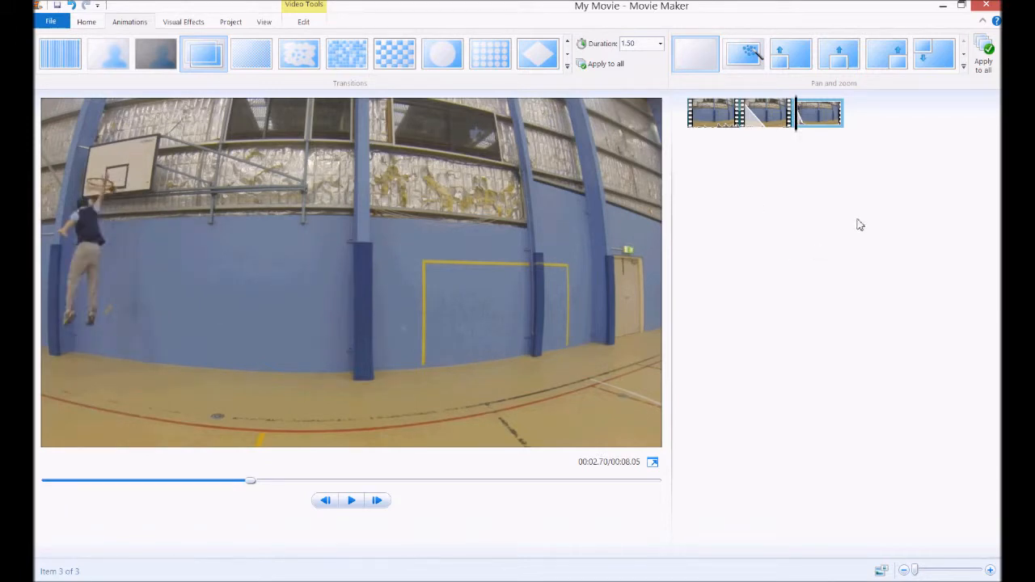
click(87, 24)
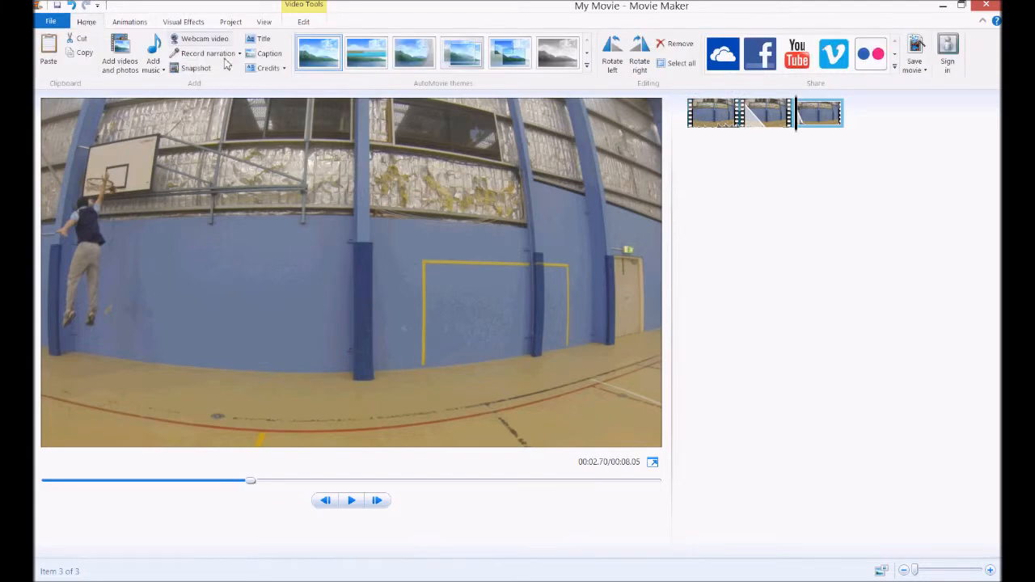
click(154, 68)
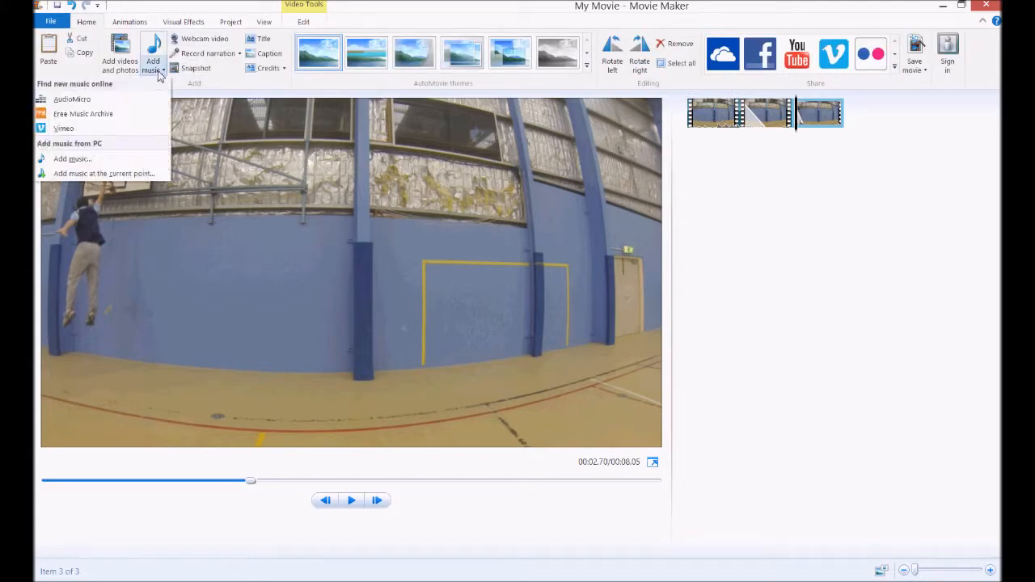
click(96, 177)
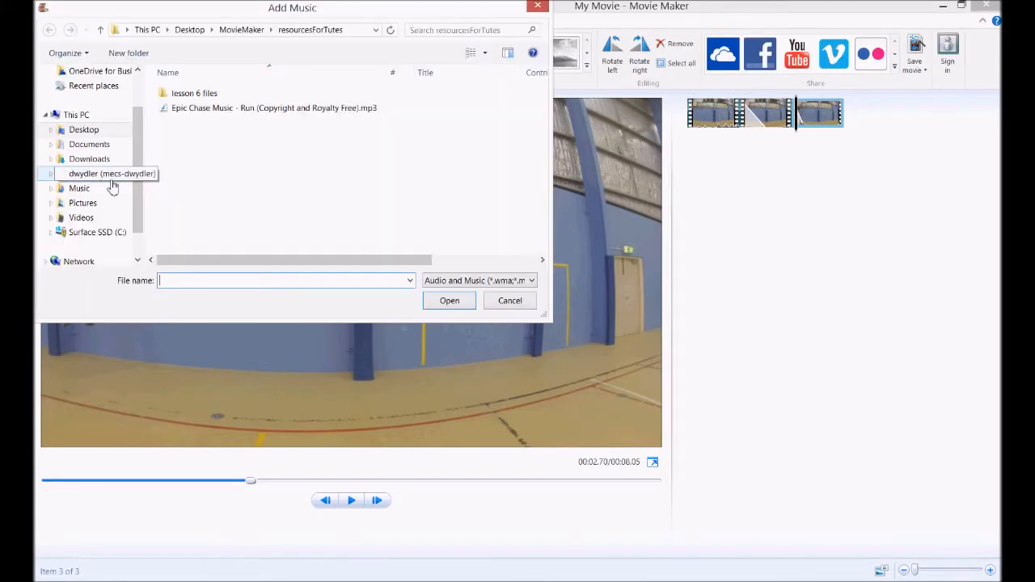
double_click(197, 94)
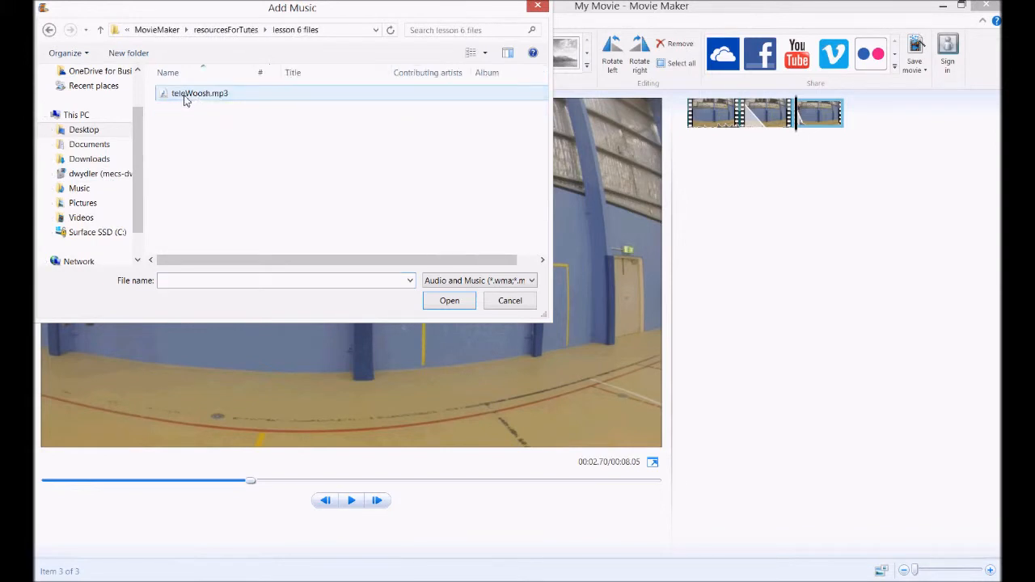
double_click(194, 94)
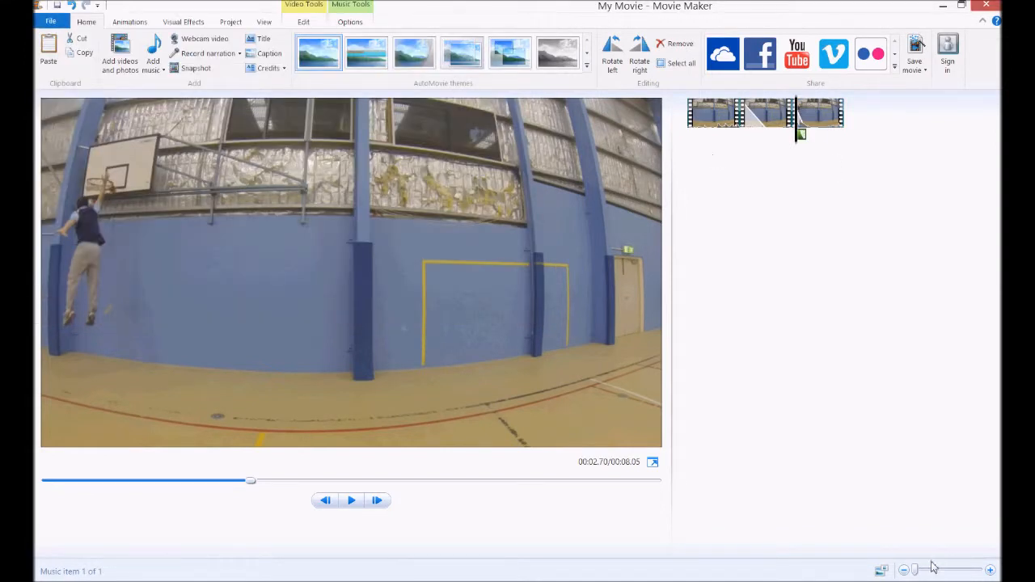
- Enlarge the timeline thumbnails, move the teleWoosh sound back to the start of the dunk clip and play back that transition
drag(941, 570, 975, 569)
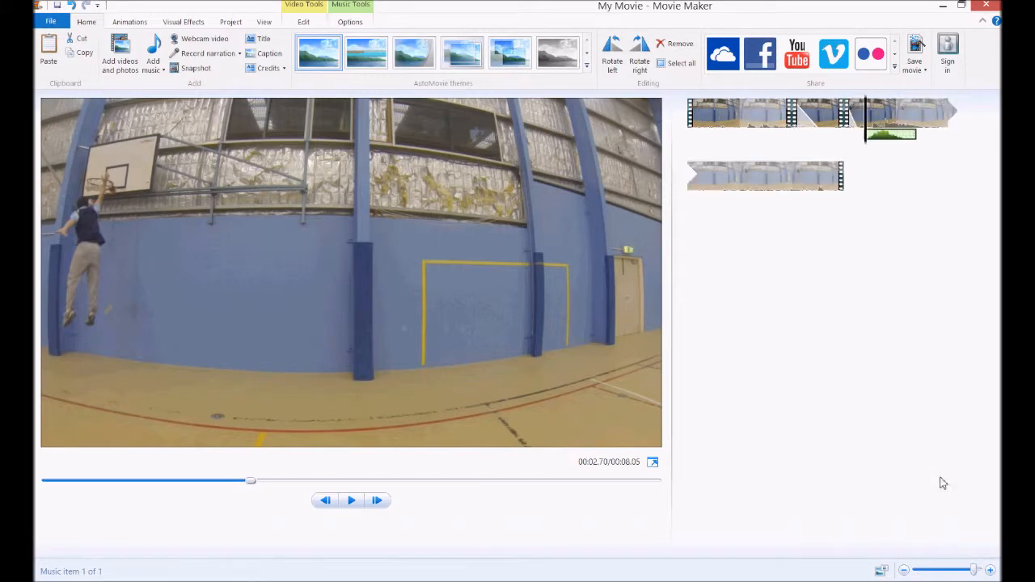
click(821, 119)
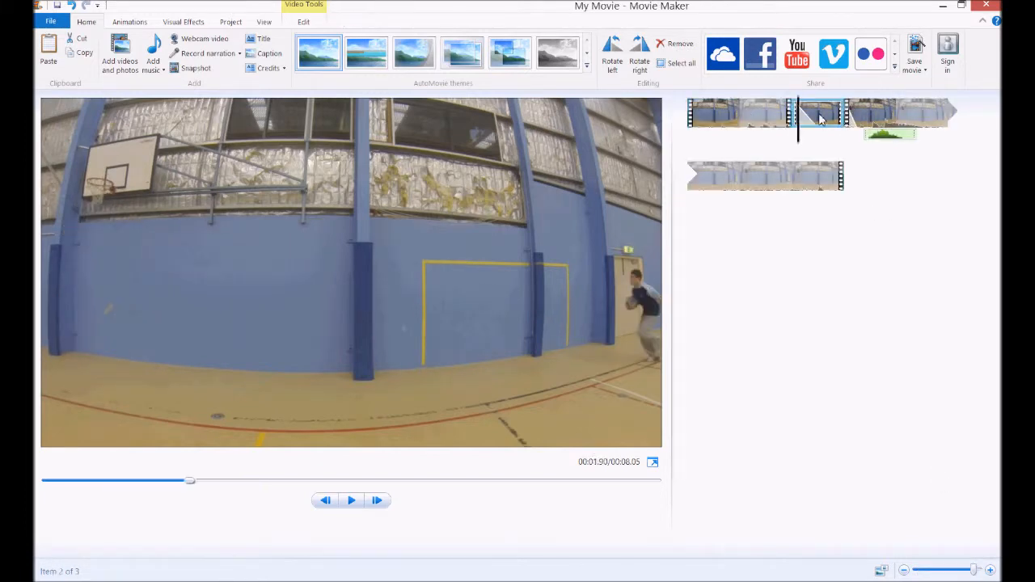
click(873, 115)
drag(881, 142, 851, 142)
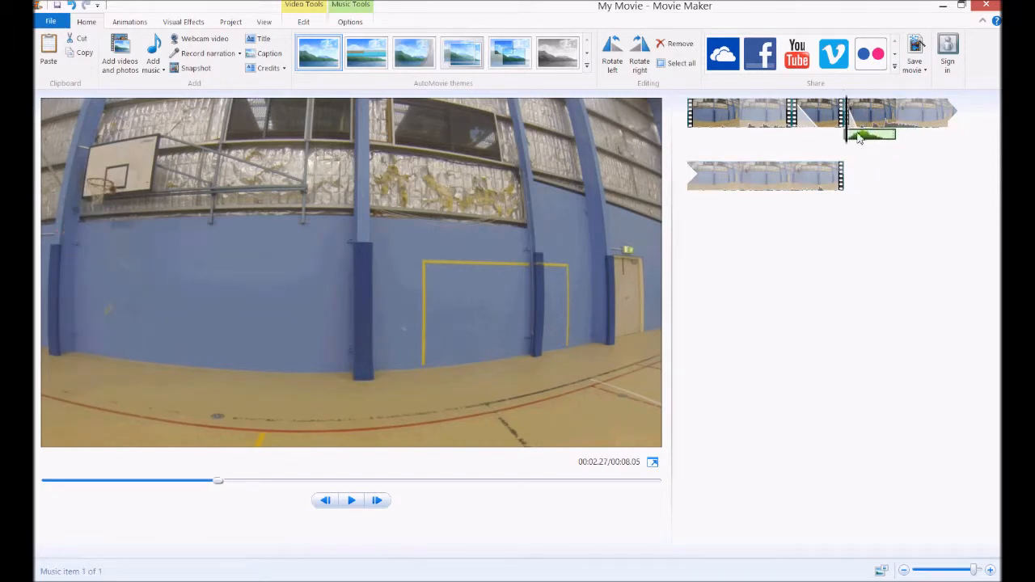
click(838, 118)
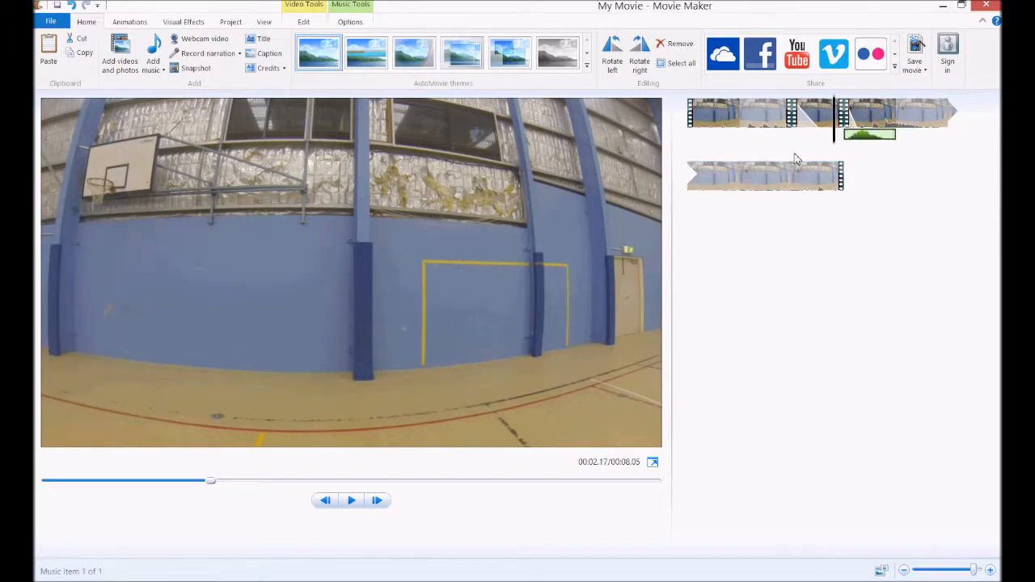
click(352, 502)
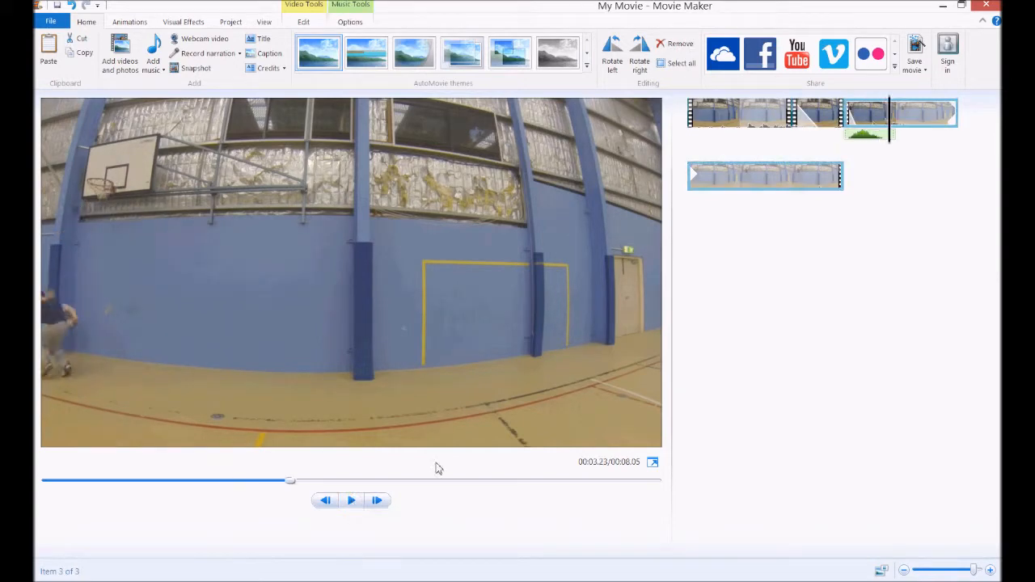
- Shift the teleWoosh sound slightly earlier so it begins before the end of the empty-gym clip, and play back the result
drag(866, 139, 828, 144)
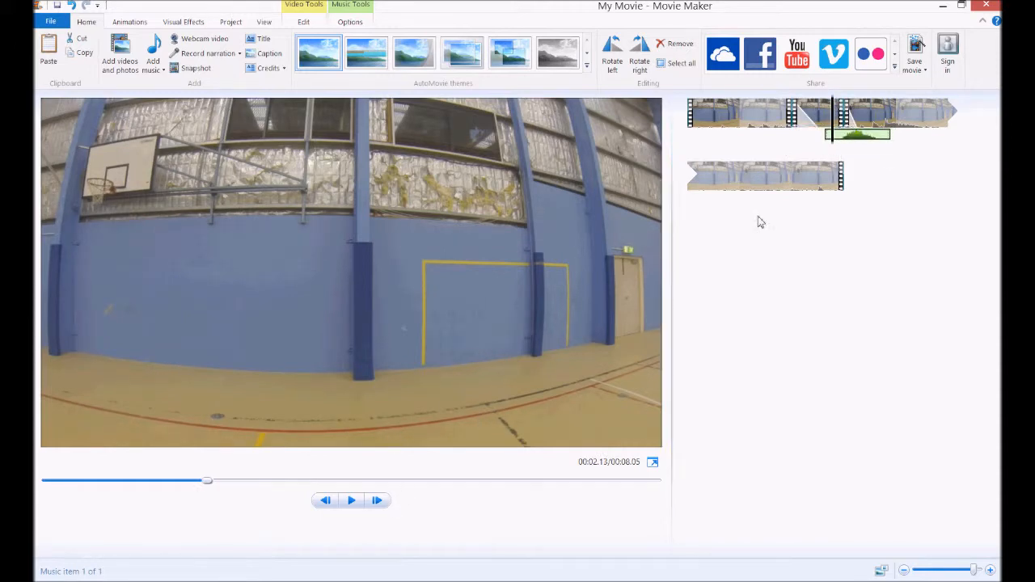
click(808, 129)
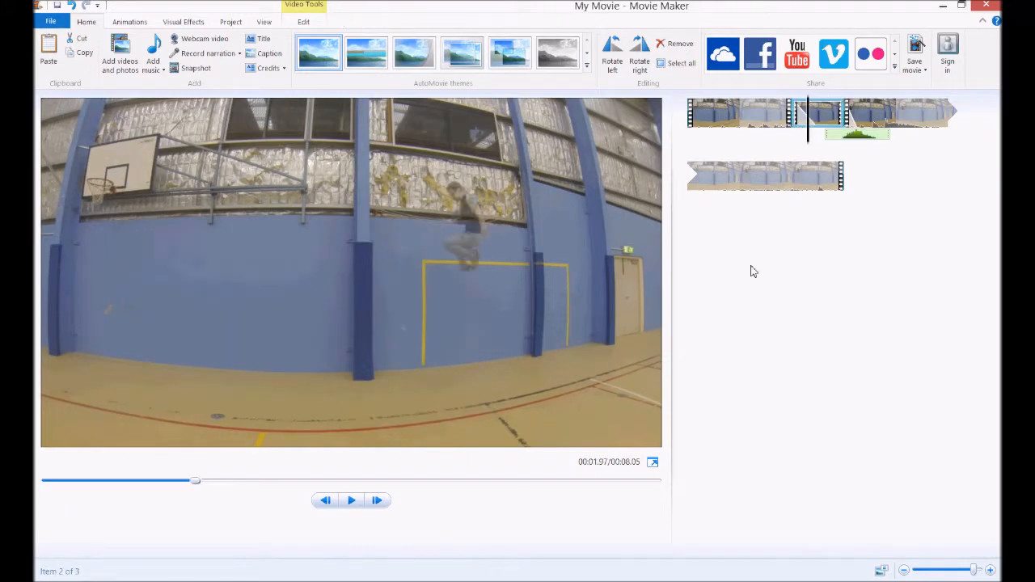
click(353, 501)
- Copy the teleWoosh sound and place the duplicate directly before the original, under the first transition out of the wall-run clip
click(863, 142)
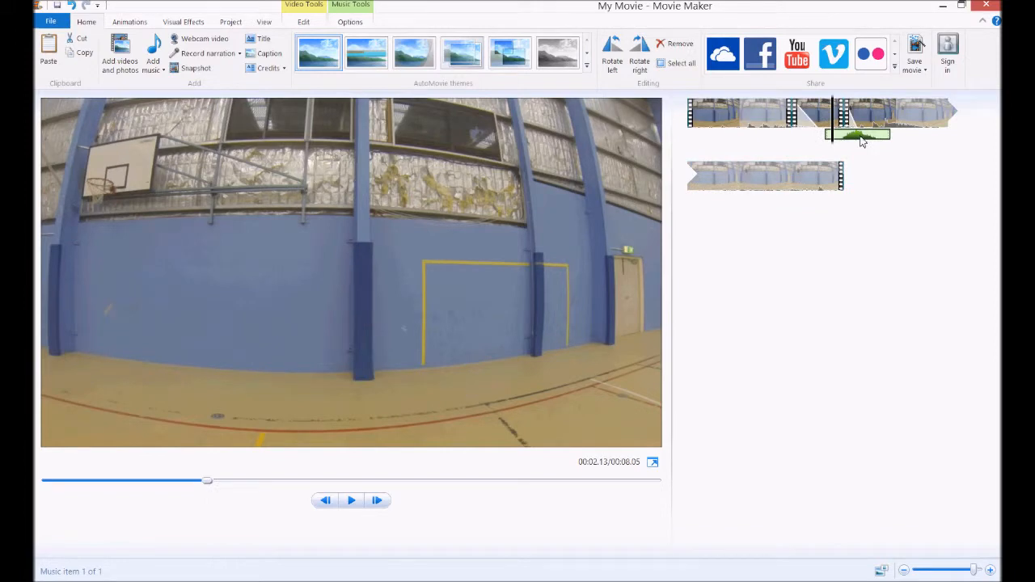
click(737, 122)
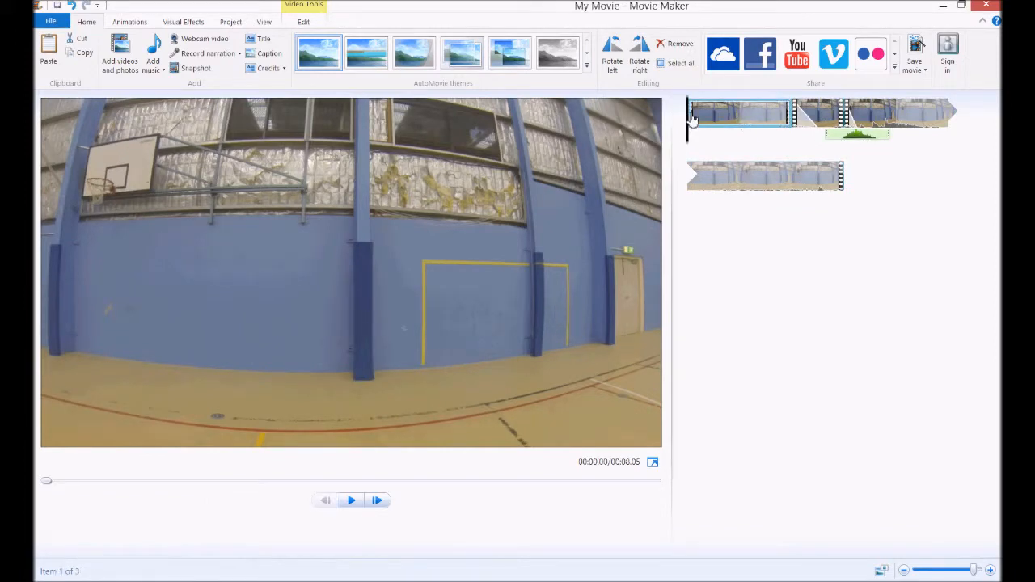
key(ctrl+v)
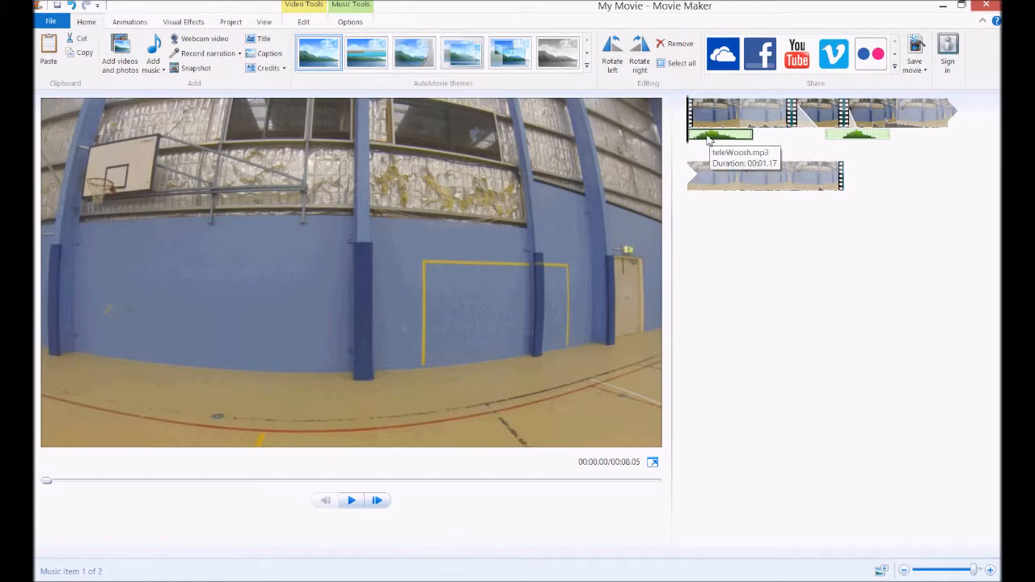
drag(709, 139, 674, 136)
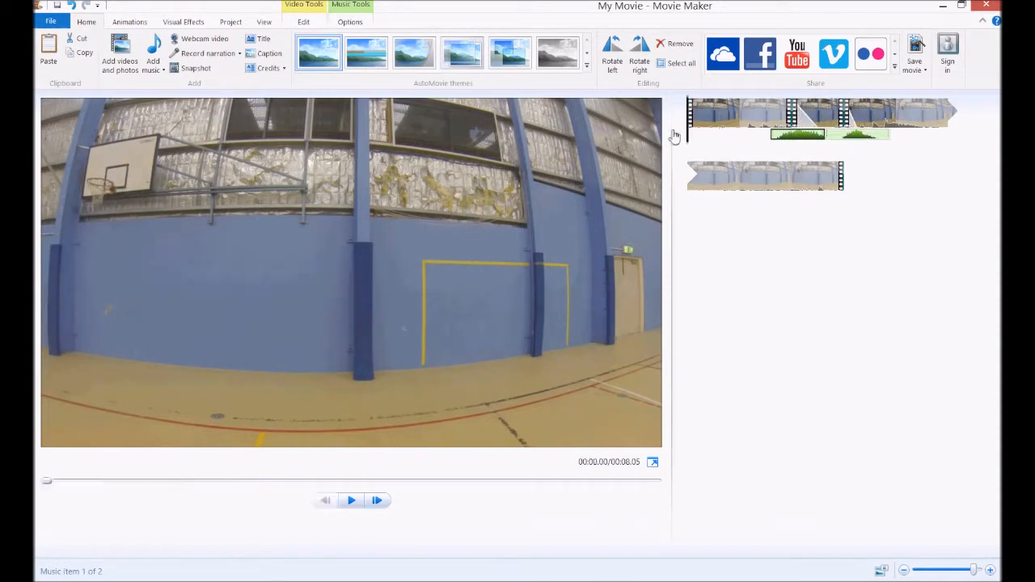
- Play back the movie from the beginning through both teleport sounds into the dunk clip, then replay it from 00:00.00
click(351, 501)
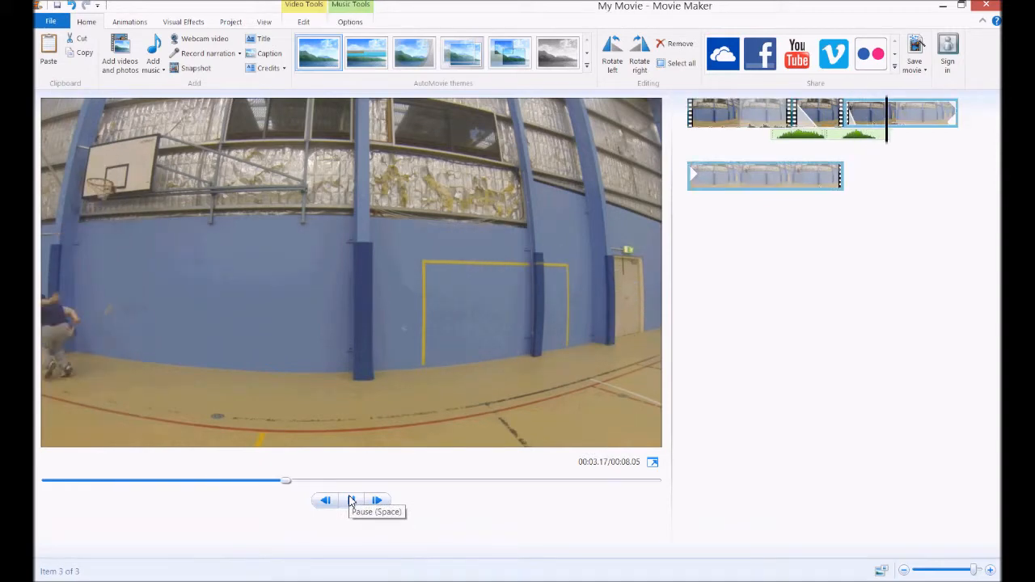
click(352, 501)
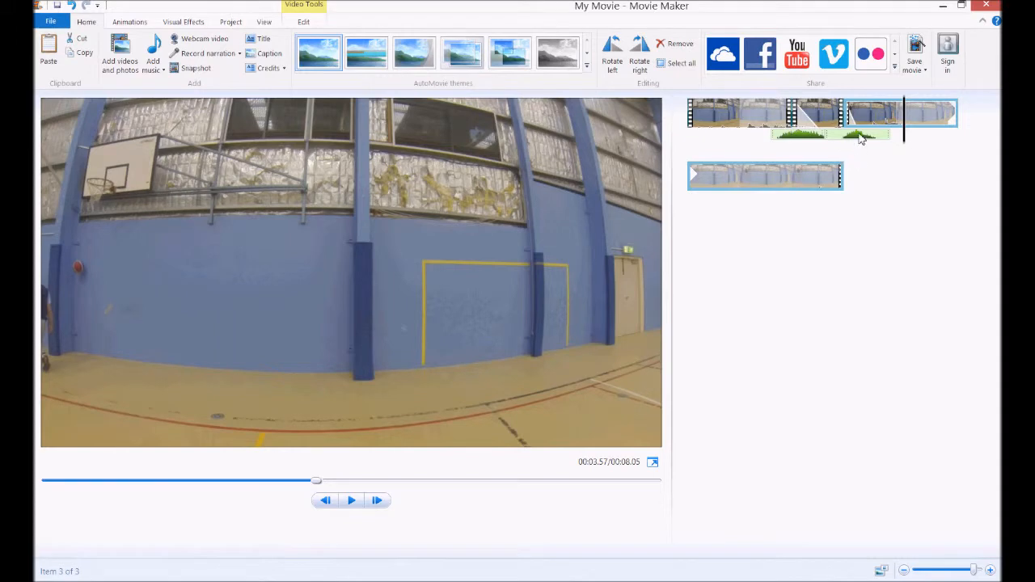
drag(902, 138, 689, 156)
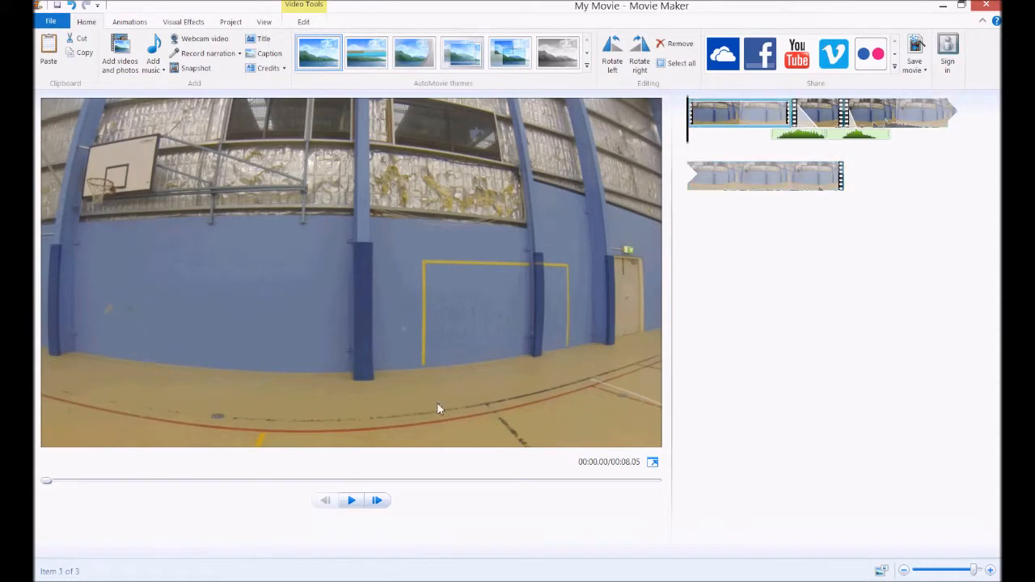
click(351, 507)
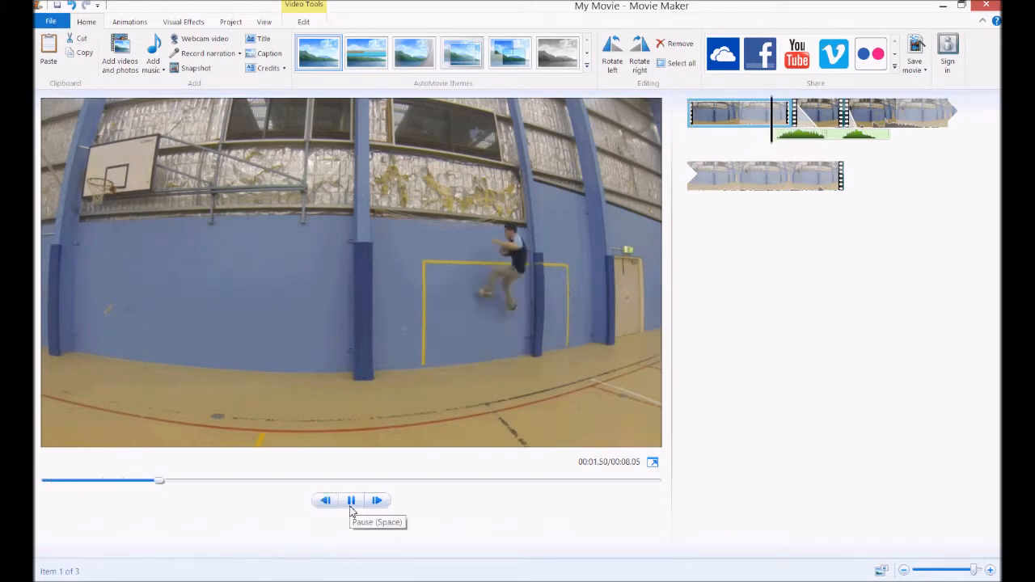
click(351, 507)
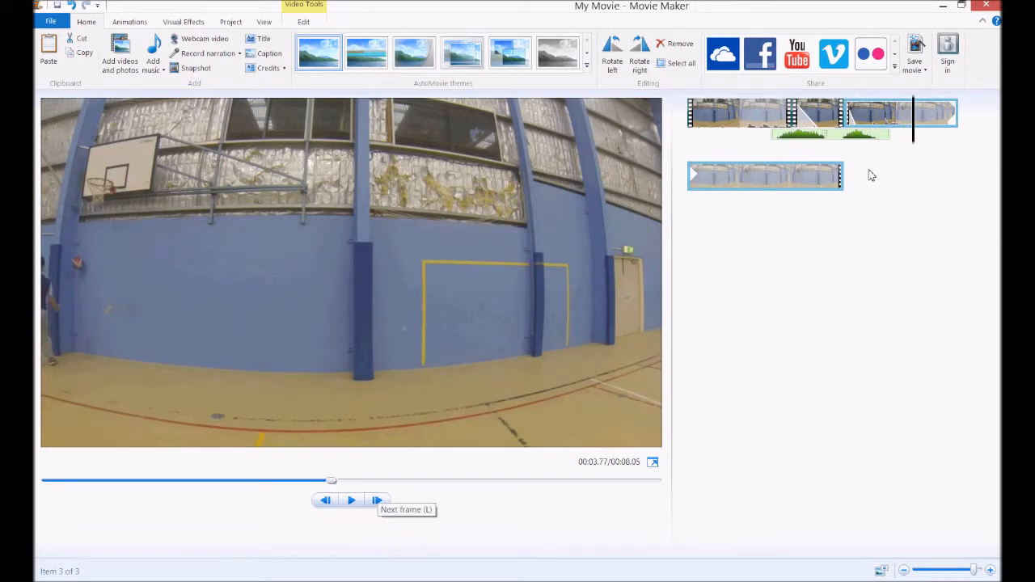
- Split the dunk clip at 00:03.77 and delete the leftover part after the split
click(312, 25)
click(312, 59)
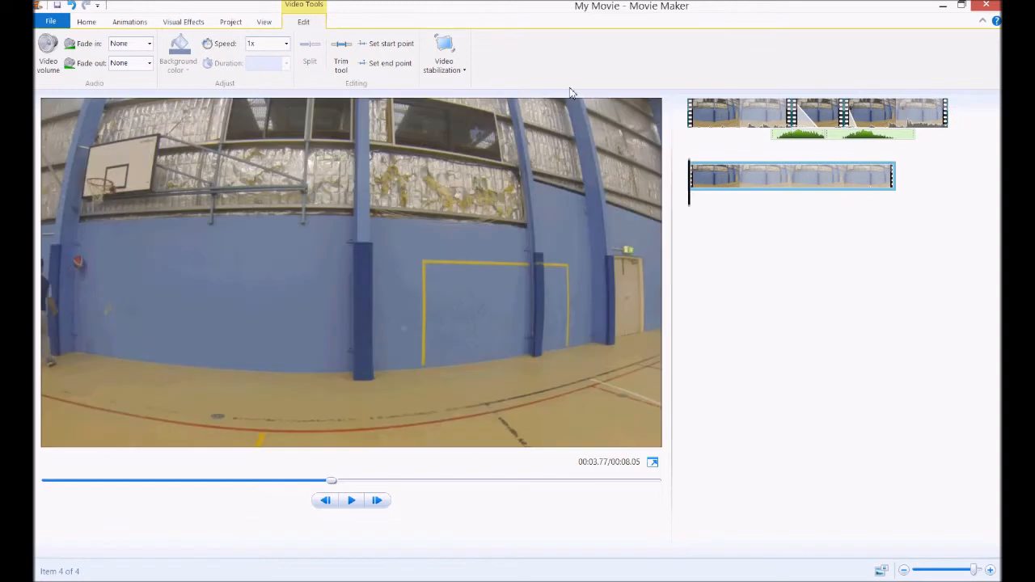
click(789, 174)
key(Delete)
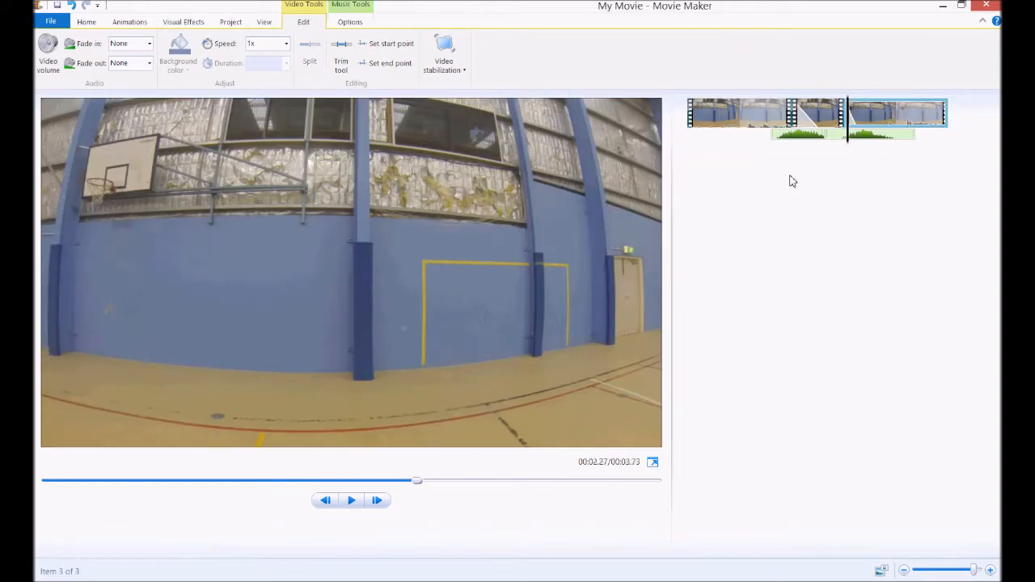
- Play back the shortened movie from 00:01.30 in the wall-run clip through both transitions
drag(838, 143, 744, 150)
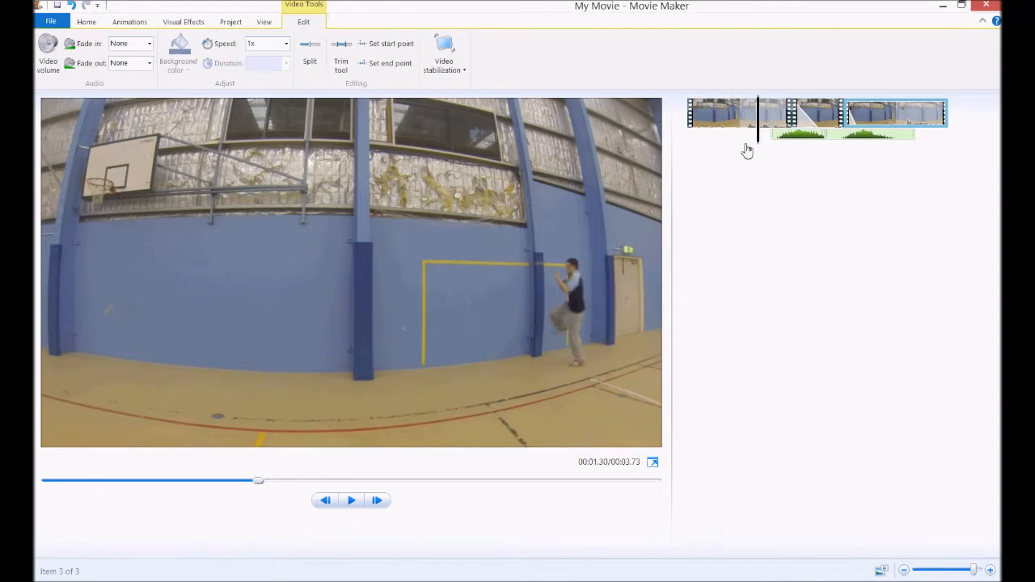
click(349, 502)
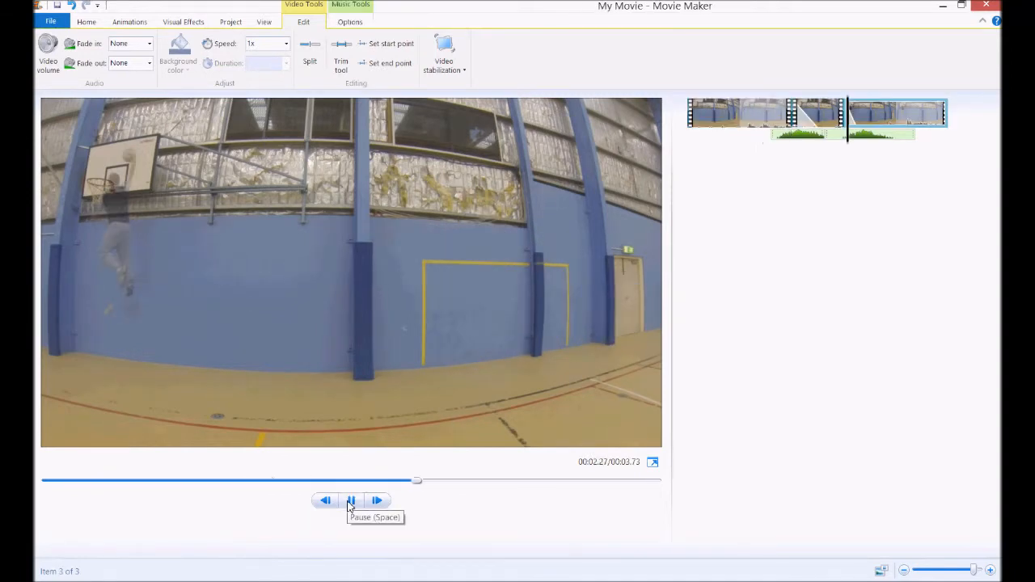